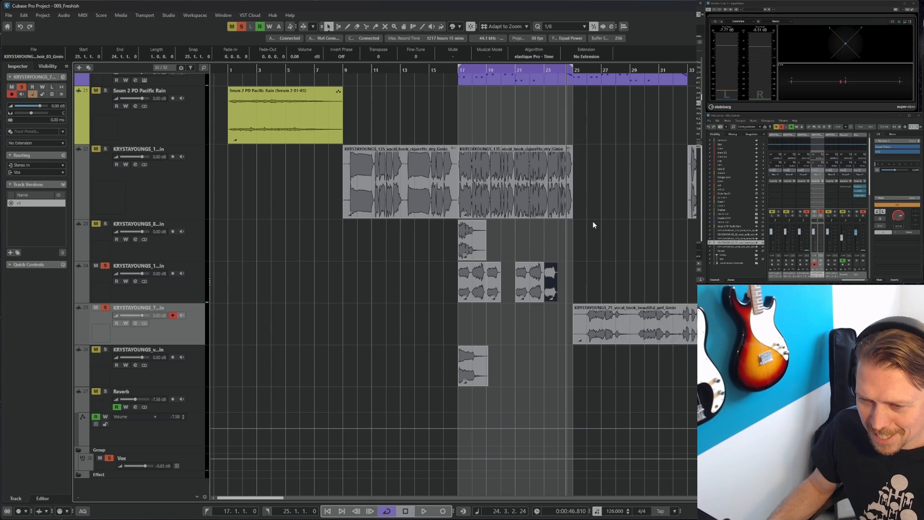
pyautogui.rightClick(550, 279)
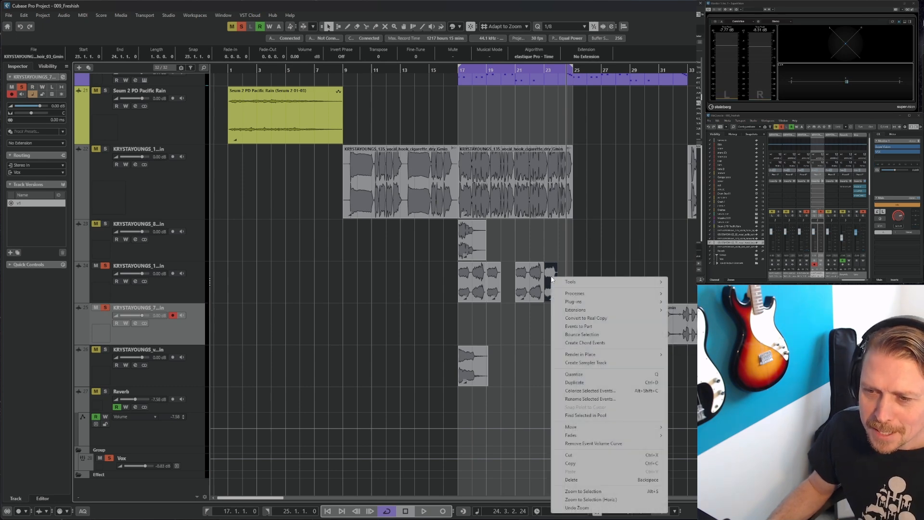
pyautogui.moveTo(625, 293)
pyautogui.click(639, 263)
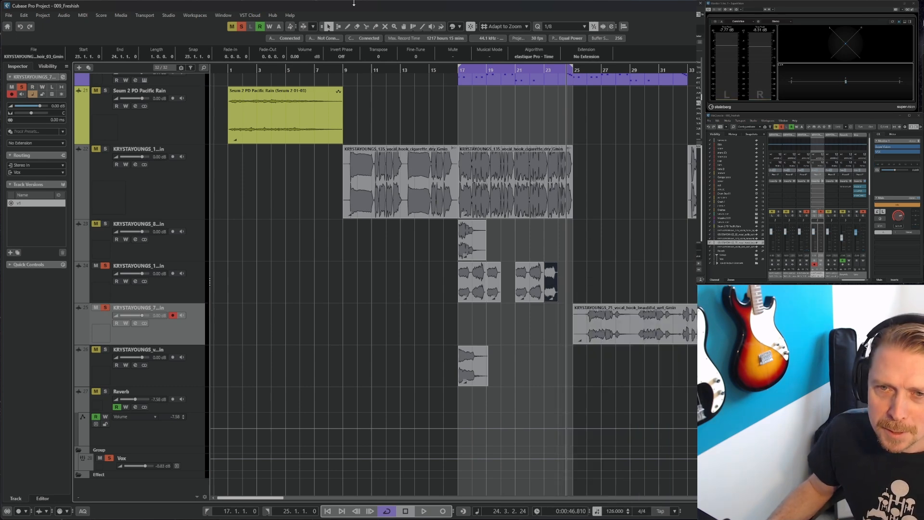
# Extend the last vocal event on track 34 to bar 25 and reverse it
pyautogui.moveTo(556, 301); pyautogui.dragTo(572, 300)
pyautogui.rightClick(558, 287)
pyautogui.moveTo(581, 303)
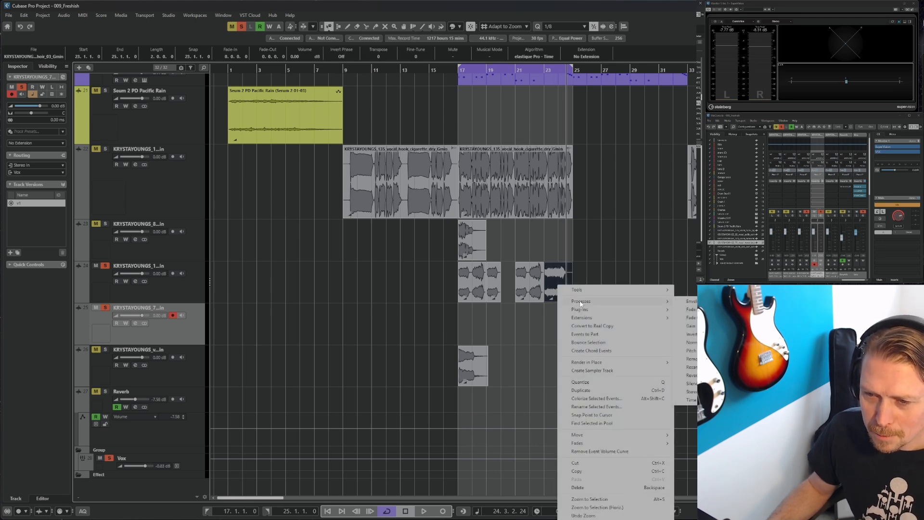
pyautogui.click(691, 375)
# Add a fade-in across the start of the reversed event
pyautogui.moveTo(549, 265); pyautogui.dragTo(563, 264)
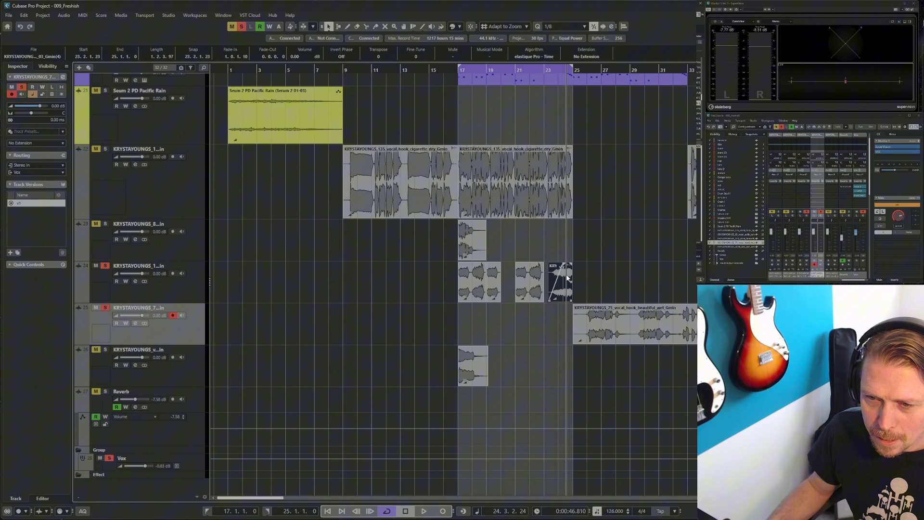
pyautogui.click(533, 315)
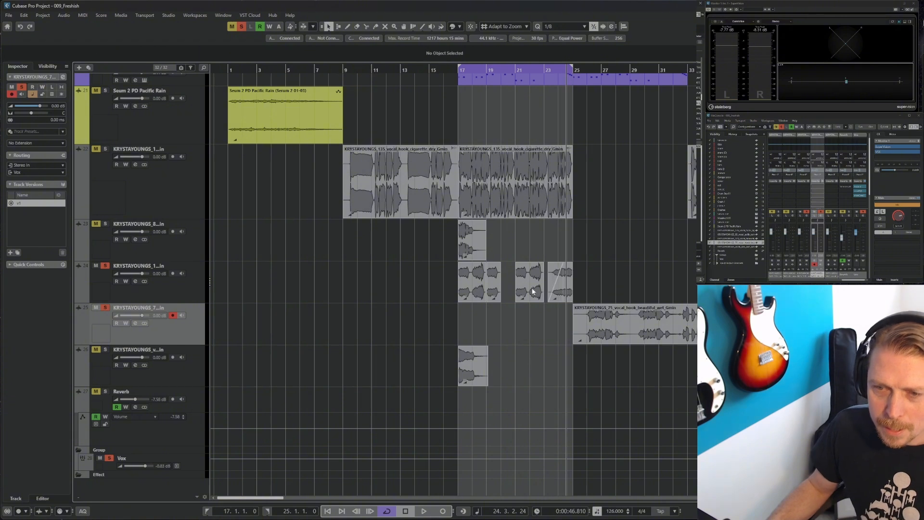
# Duplicate the track holding the reversed vocal event
pyautogui.rightClick(194, 288)
pyautogui.click(230, 310)
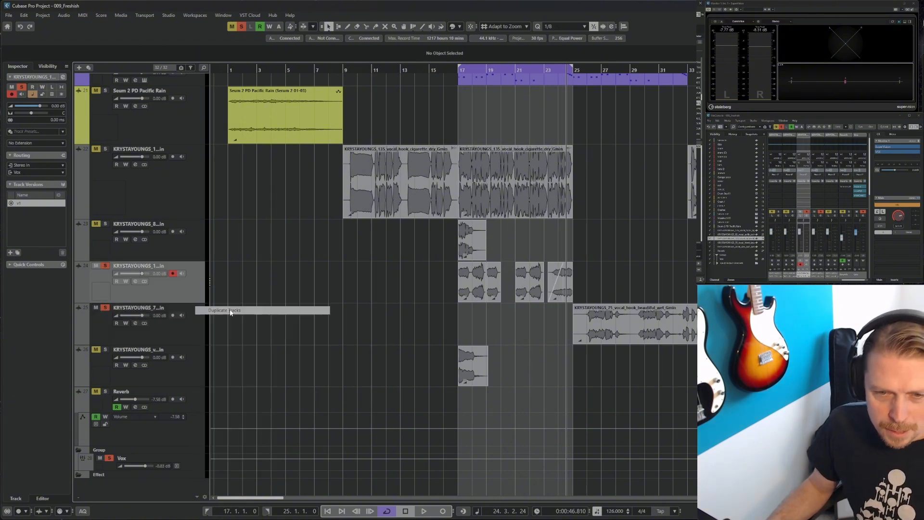
pyautogui.moveTo(603, 314); pyautogui.dragTo(518, 319)
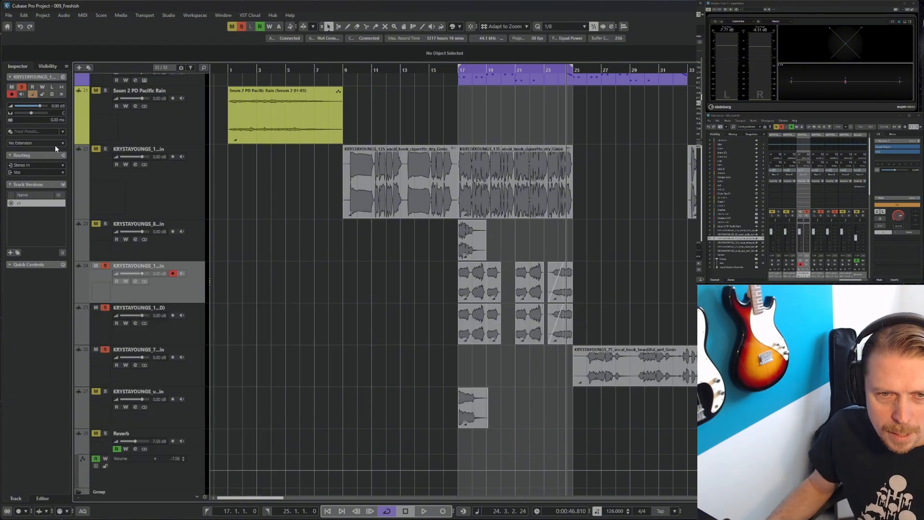
# Insert ValhallaShimmer on the first insert slot of the duplicated track
pyautogui.moveTo(804, 222); pyautogui.dragTo(782, 223)
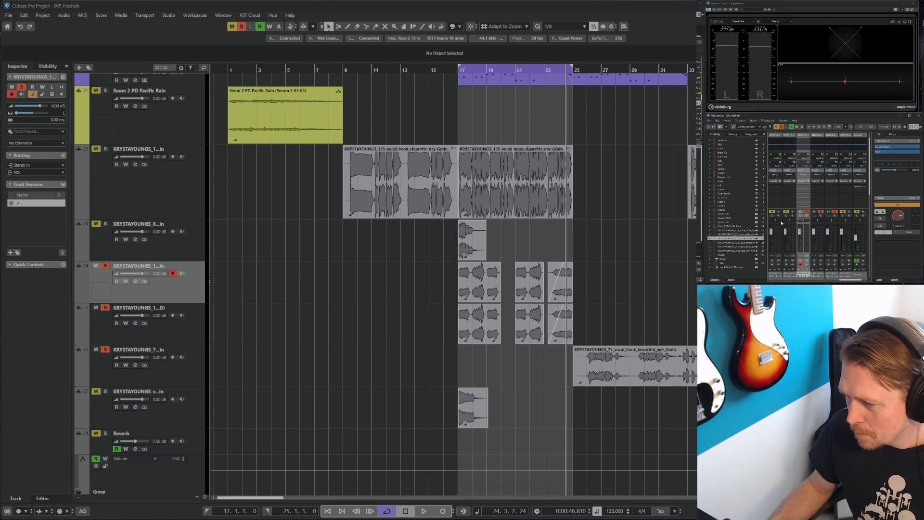
pyautogui.click(823, 188)
pyautogui.click(818, 264)
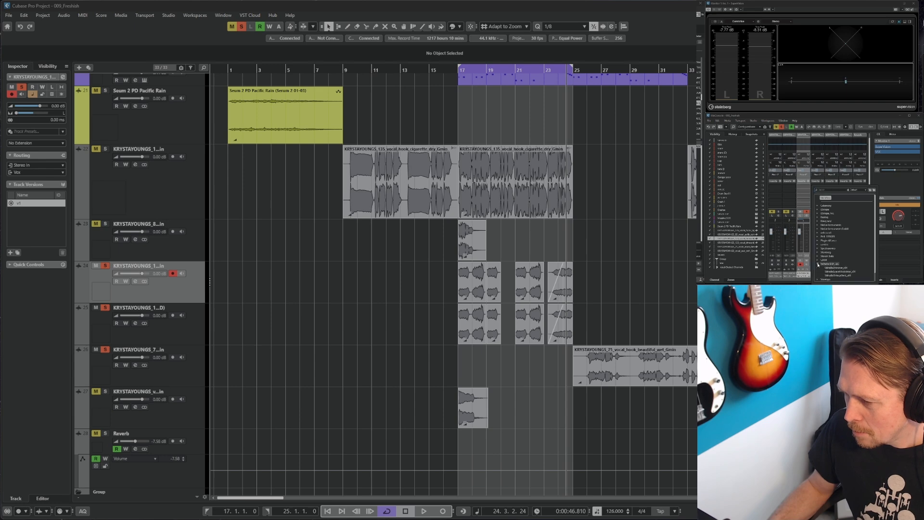
pyautogui.click(825, 268)
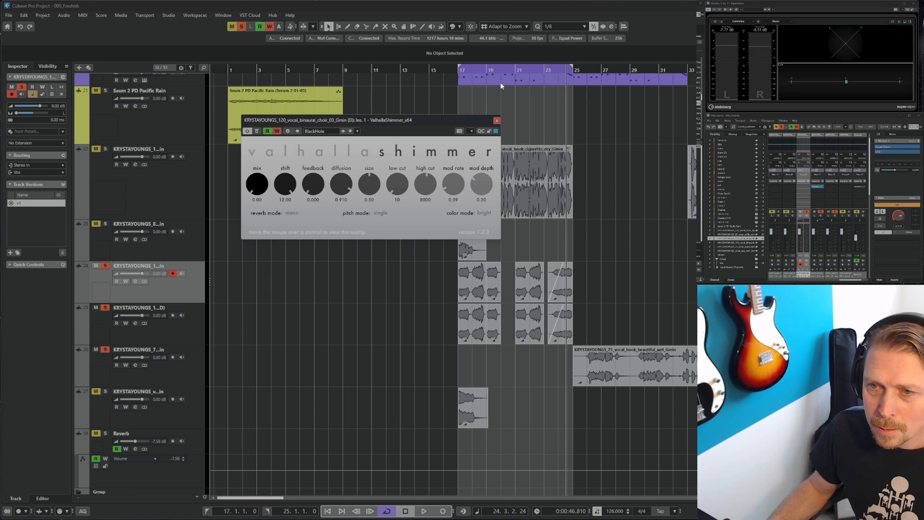
# Play from bar 17 while writing automation of the Shimmer mix knob, and close the plugin window
pyautogui.click(458, 71)
pyautogui.press('space')
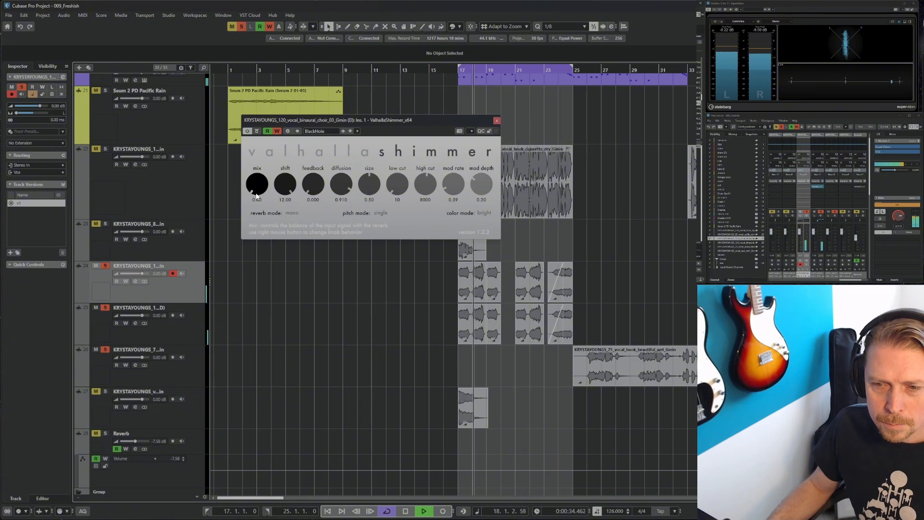
pyautogui.click(256, 194)
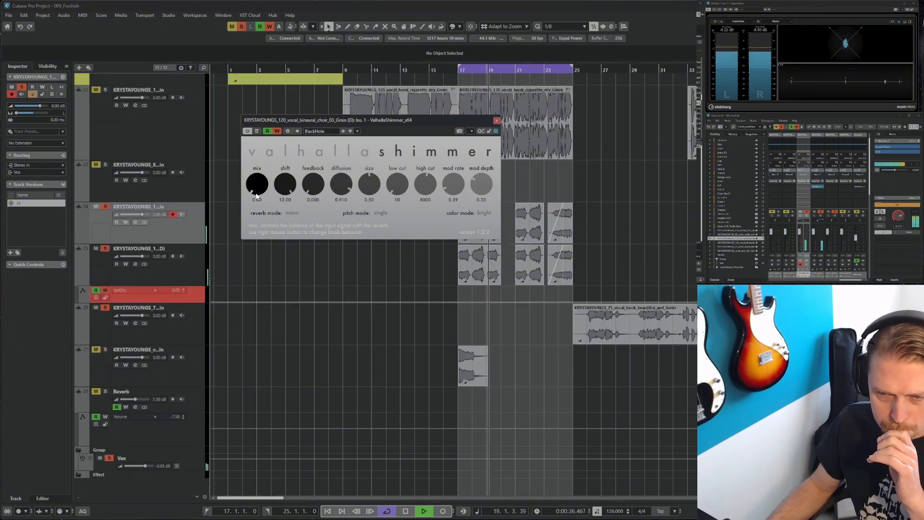
pyautogui.moveTo(256, 195); pyautogui.dragTo(275, 132)
pyautogui.click(279, 132)
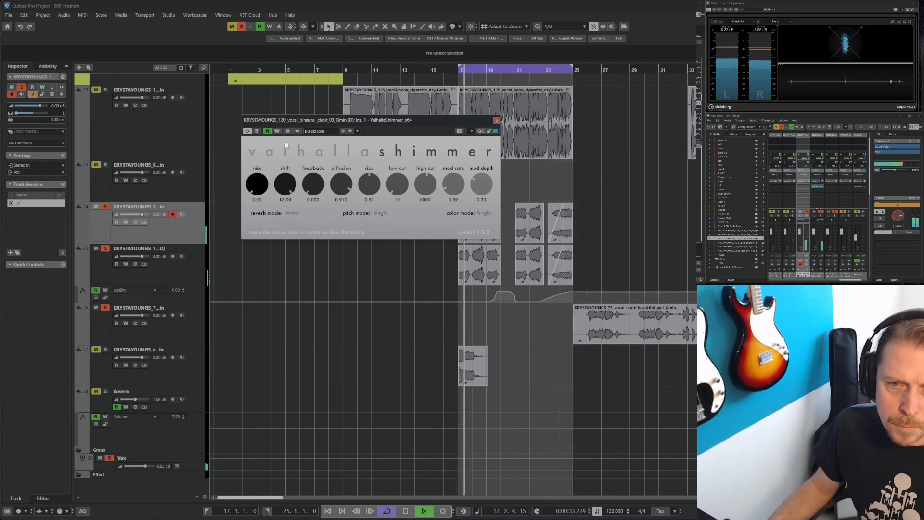
pyautogui.click(608, 228)
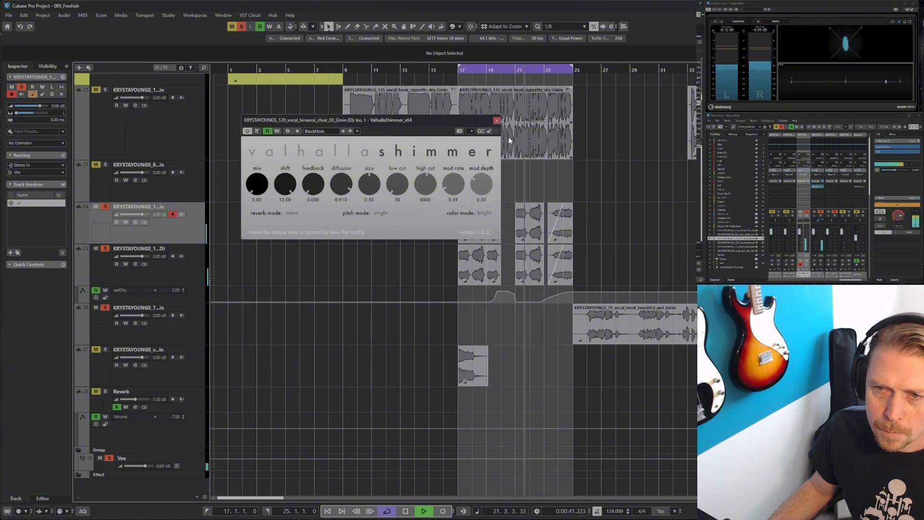
pyautogui.click(496, 120)
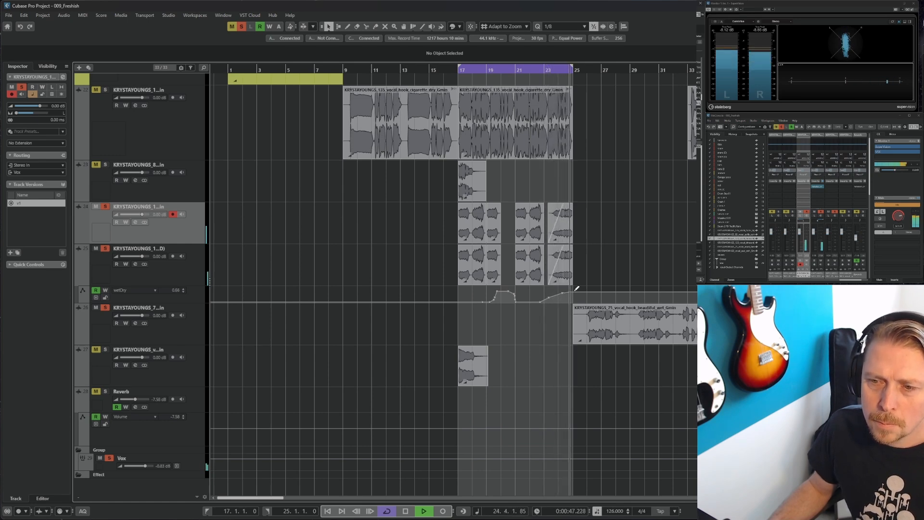
pyautogui.press('space')
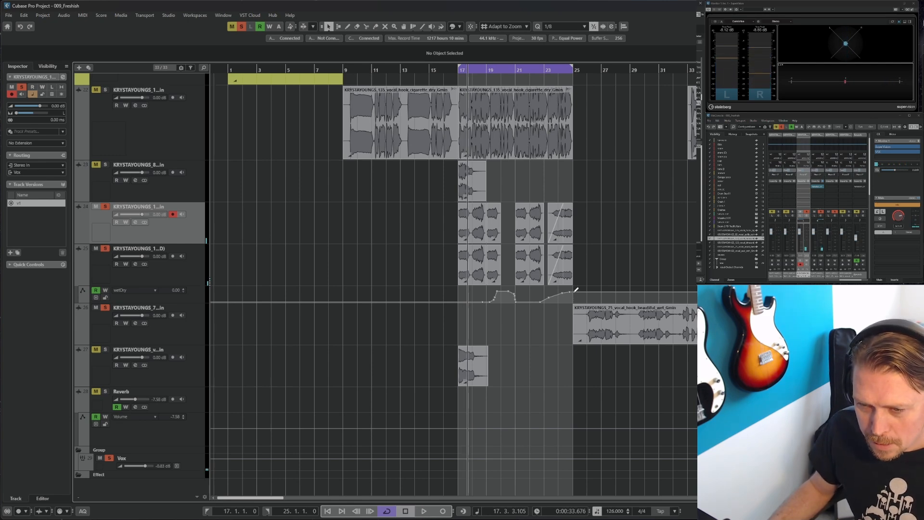
# Pull the wetDry automation point just after bar 25 down to 0
pyautogui.click(574, 291)
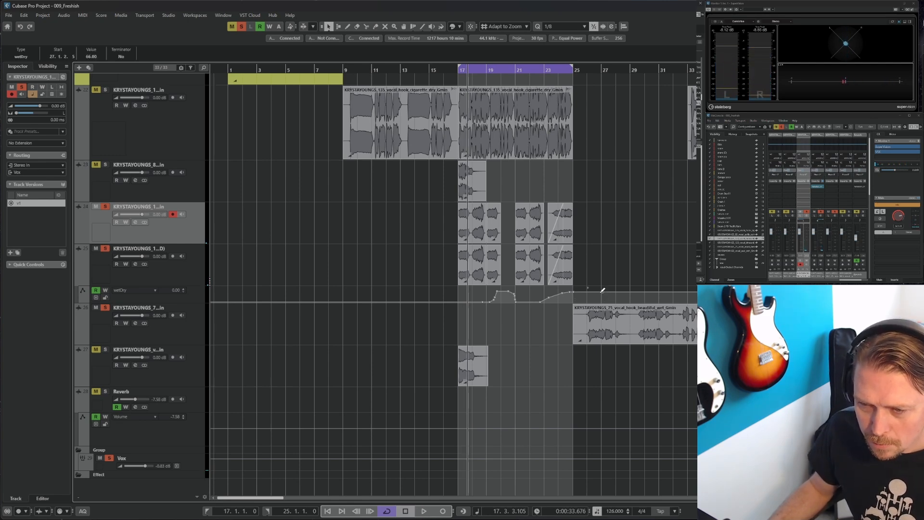
pyautogui.moveTo(603, 295); pyautogui.dragTo(601, 308)
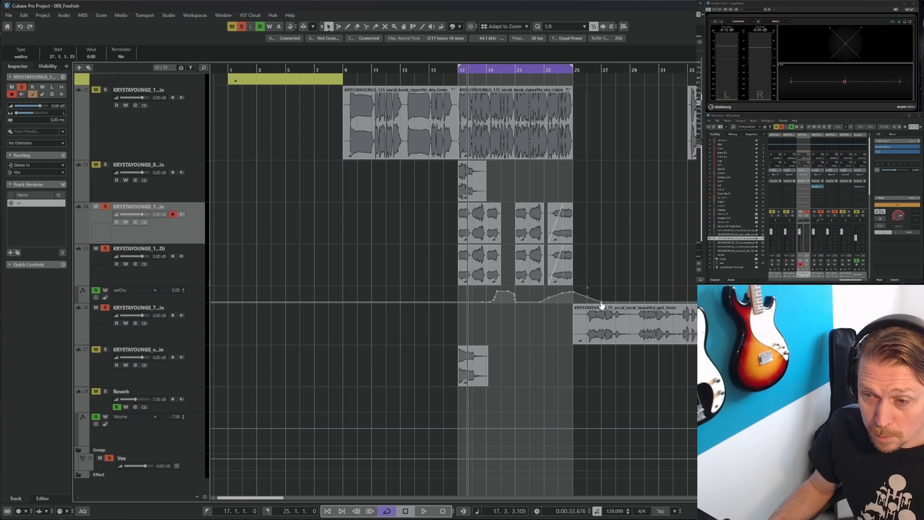
pyautogui.click(606, 258)
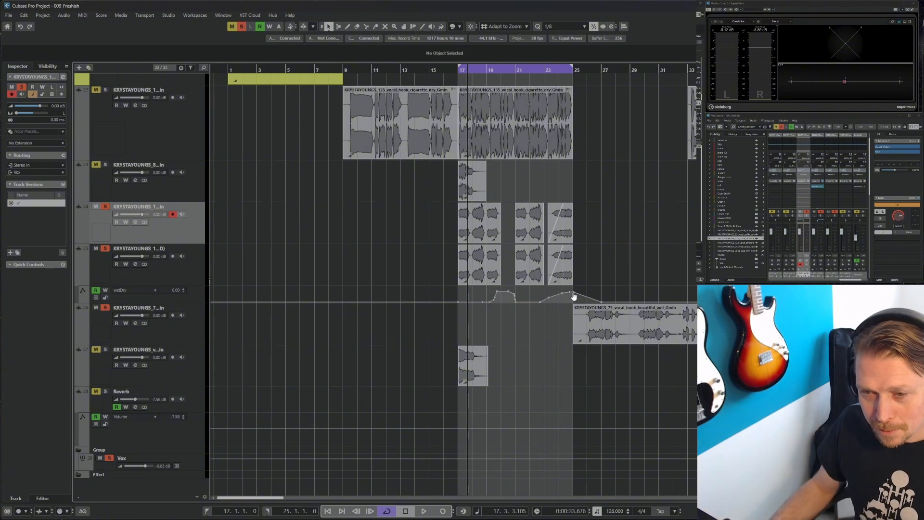
pyautogui.rightClick(618, 229)
pyautogui.click(628, 228)
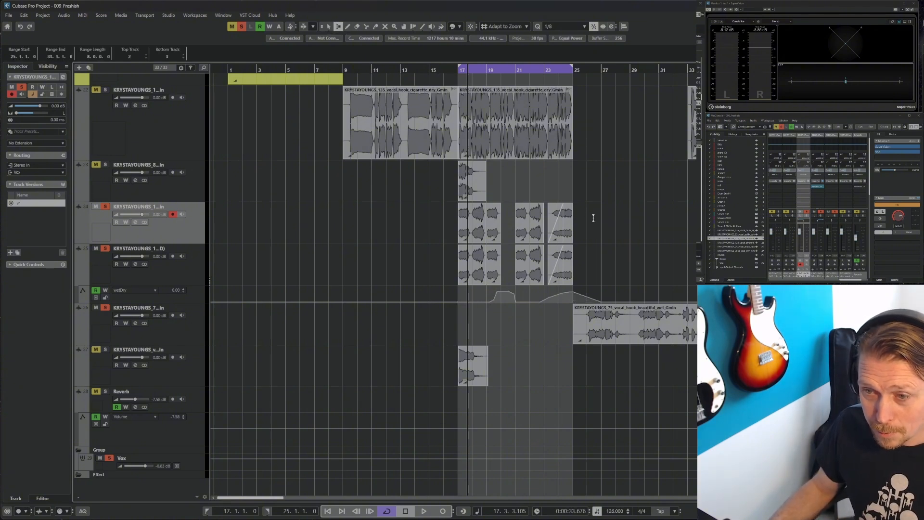
pyautogui.moveTo(573, 217); pyautogui.dragTo(462, 282)
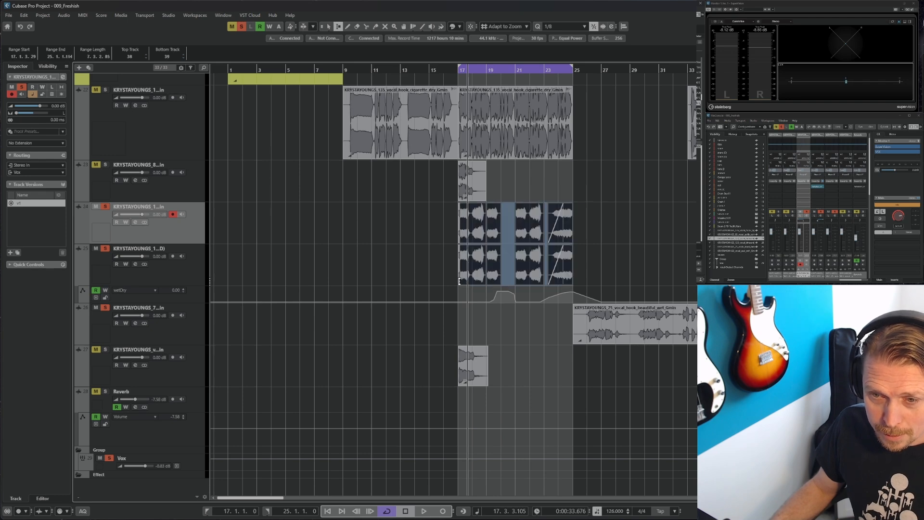
pyautogui.click(611, 216)
pyautogui.moveTo(575, 219); pyautogui.dragTo(461, 287)
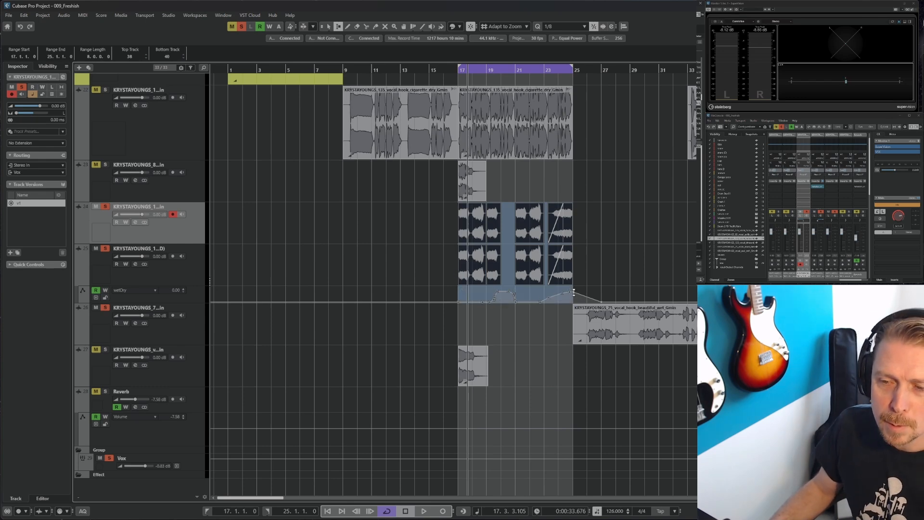
pyautogui.press('1')
pyautogui.click(618, 245)
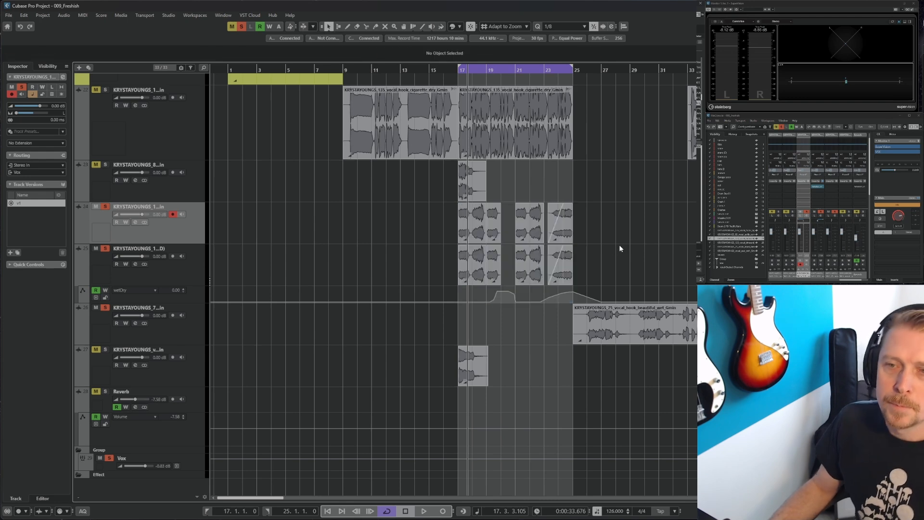
# Start playback and move the short vocal event on track 33 to bar 20
pyautogui.press('space')
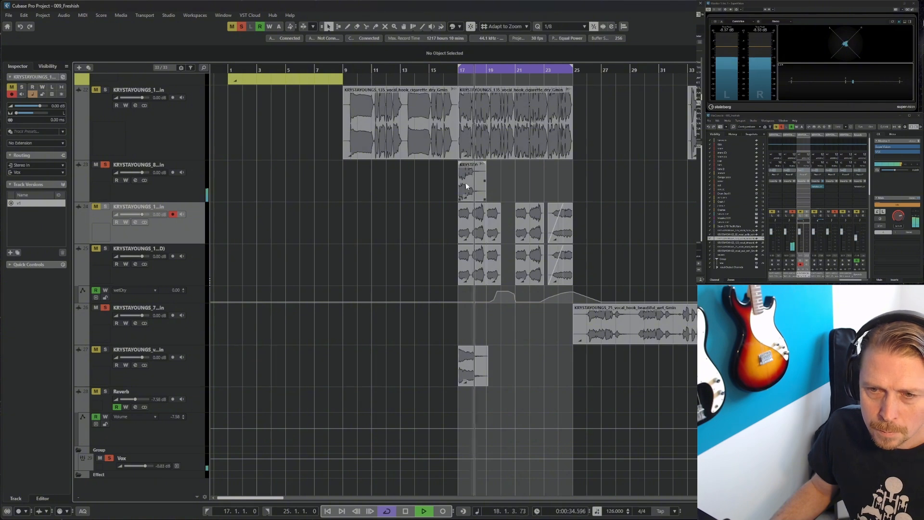
pyautogui.moveTo(466, 183); pyautogui.dragTo(508, 179)
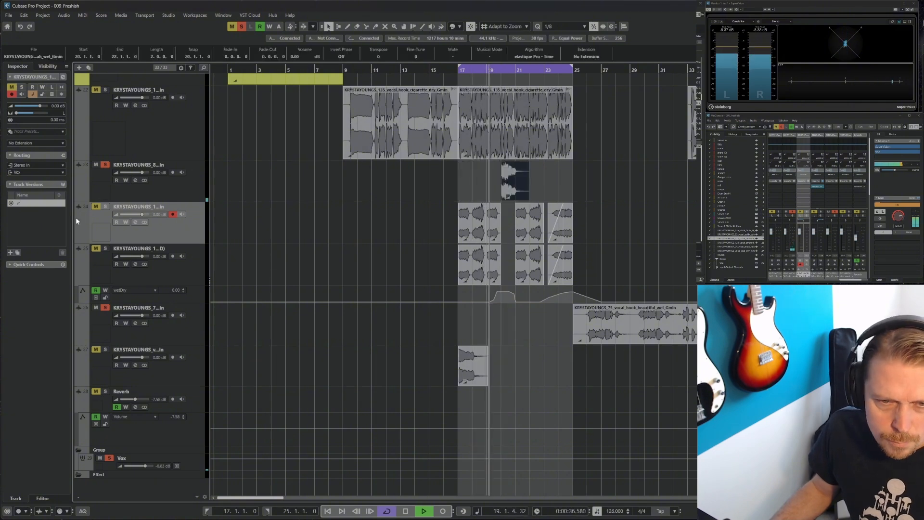
# Toggle the mute buttons of the original and duplicated reversed-vocal tracks
pyautogui.click(97, 207)
pyautogui.click(96, 249)
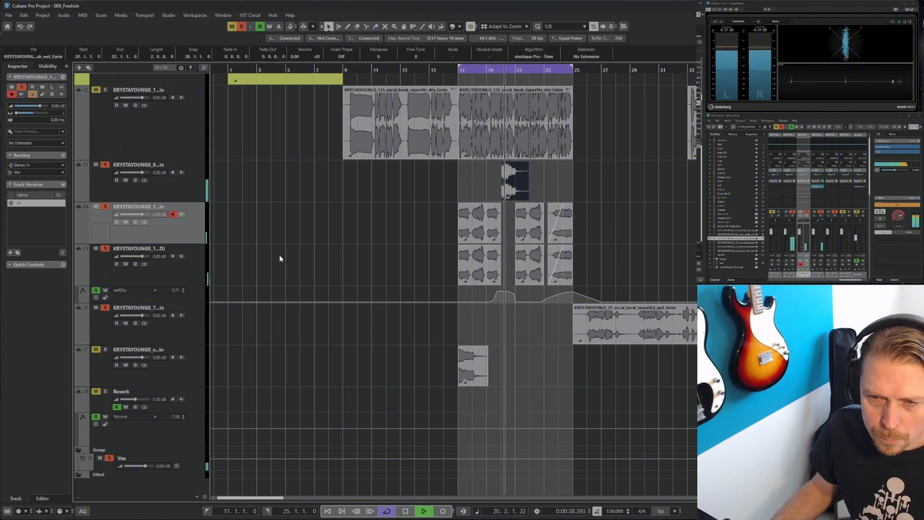
# Select track 33, lower its fader to about -2.78 dB, and stop playback
pyautogui.press('Up')
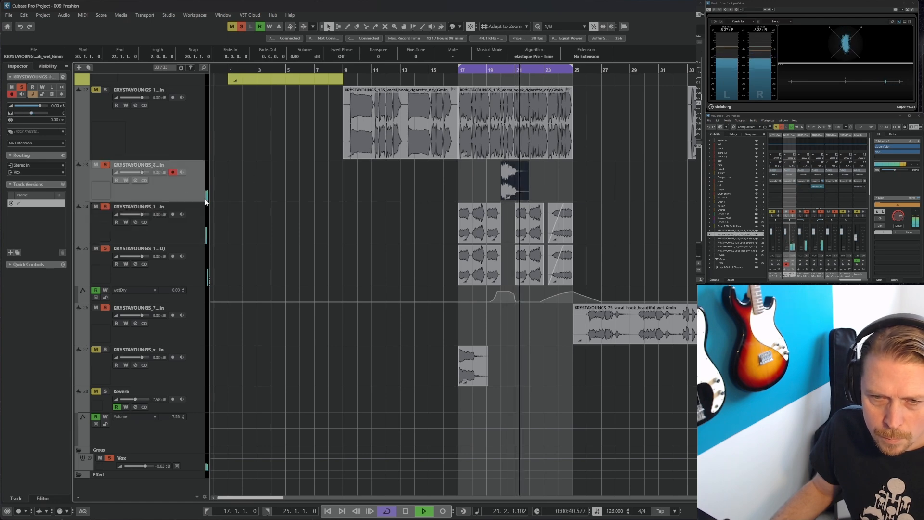
pyautogui.moveTo(785, 234); pyautogui.dragTo(785, 238)
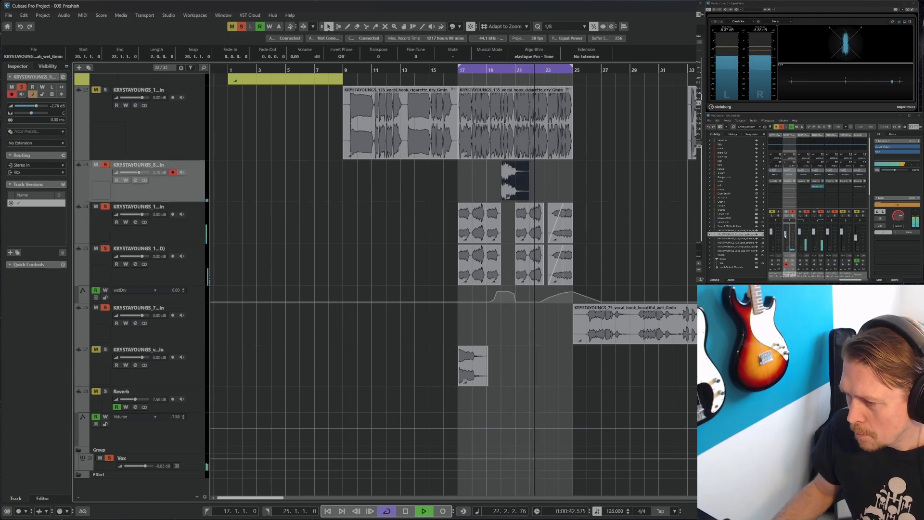
pyautogui.press('space')
# Insert ValhallaVintageVerb on track 33's first insert slot
pyautogui.click(795, 188)
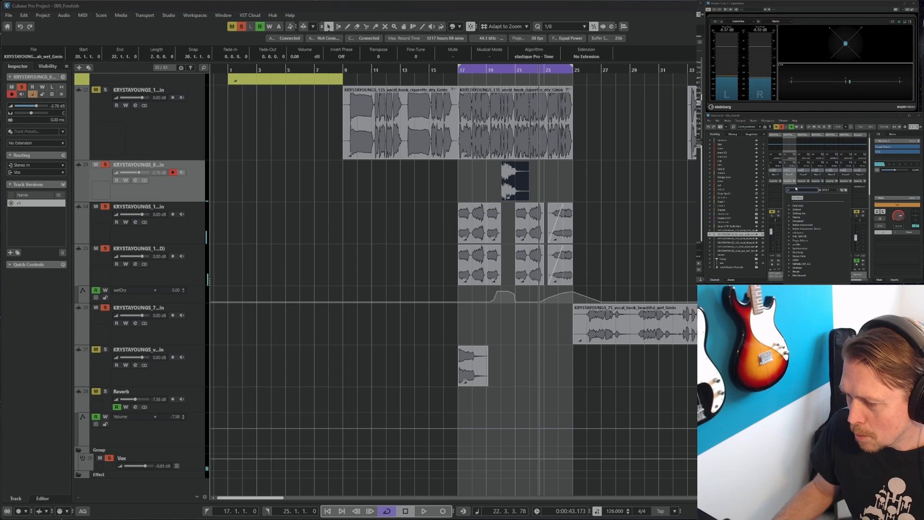
pyautogui.click(793, 268)
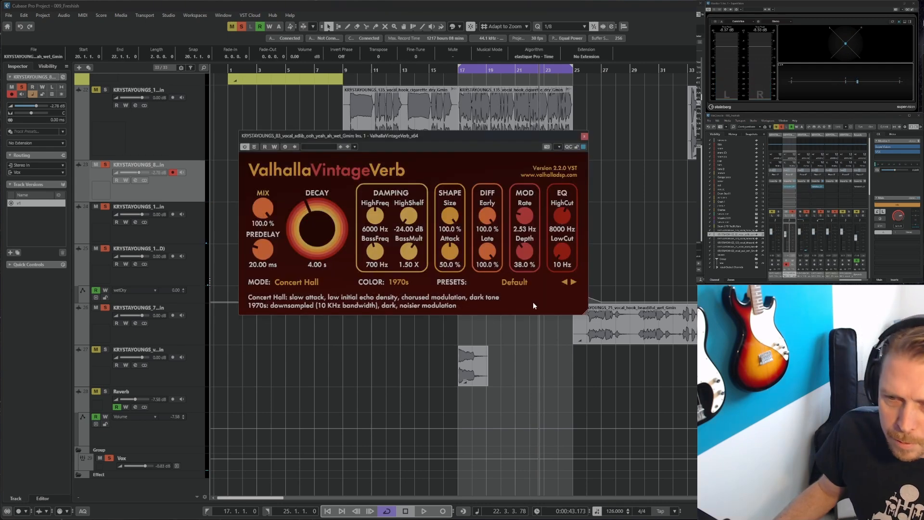
# Load the Rich Chamber preset in VintageVerb, set the mix to 47.5% and the decay to 3.75 s
pyautogui.click(514, 282)
pyautogui.click(510, 347)
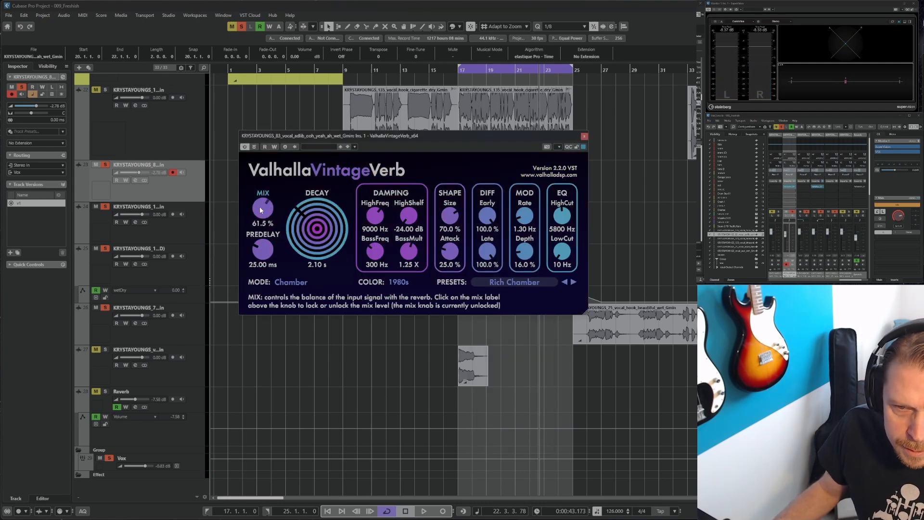
pyautogui.moveTo(262, 203); pyautogui.dragTo(263, 226)
pyautogui.moveTo(482, 134); pyautogui.dragTo(481, 292)
pyautogui.press('space')
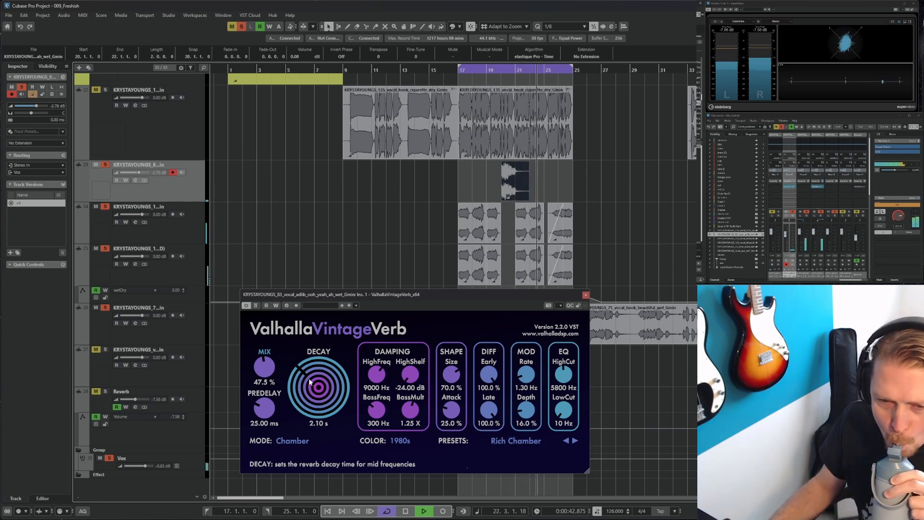
pyautogui.moveTo(318, 389); pyautogui.dragTo(319, 382)
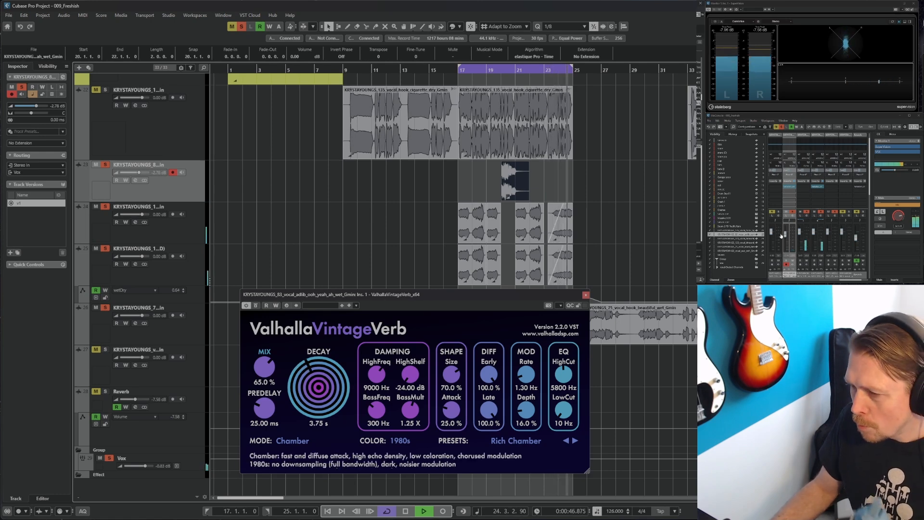
# Close the VintageVerb window and add a group channel for the selected vocal channels in the mixer
pyautogui.rightClick(190, 274)
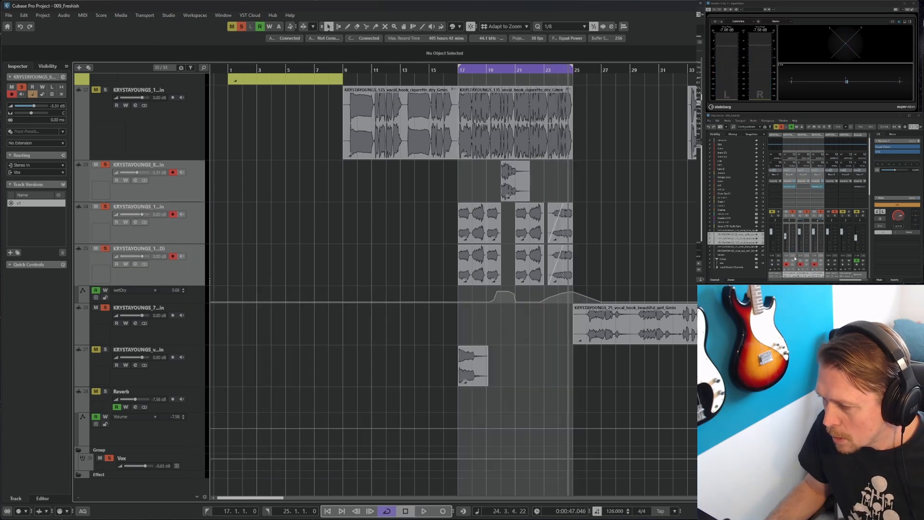
pyautogui.rightClick(795, 259)
pyautogui.moveTo(822, 209)
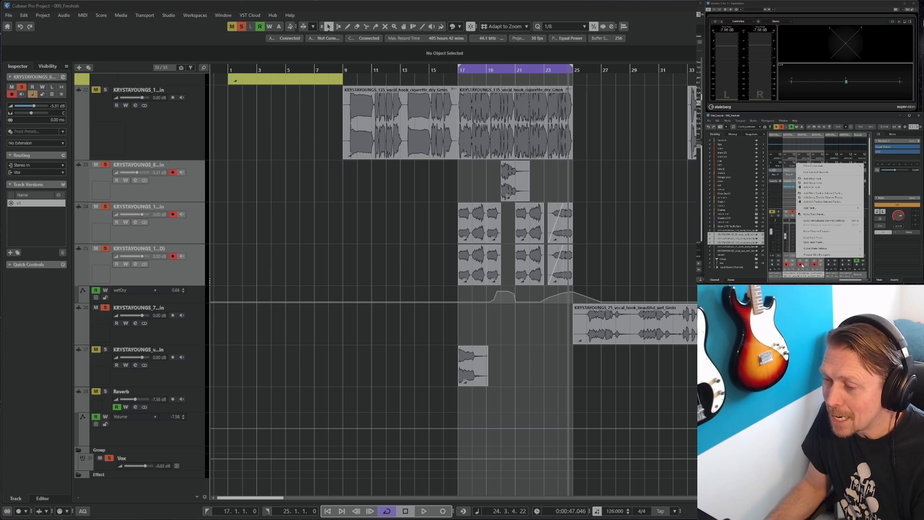
pyautogui.click(816, 173)
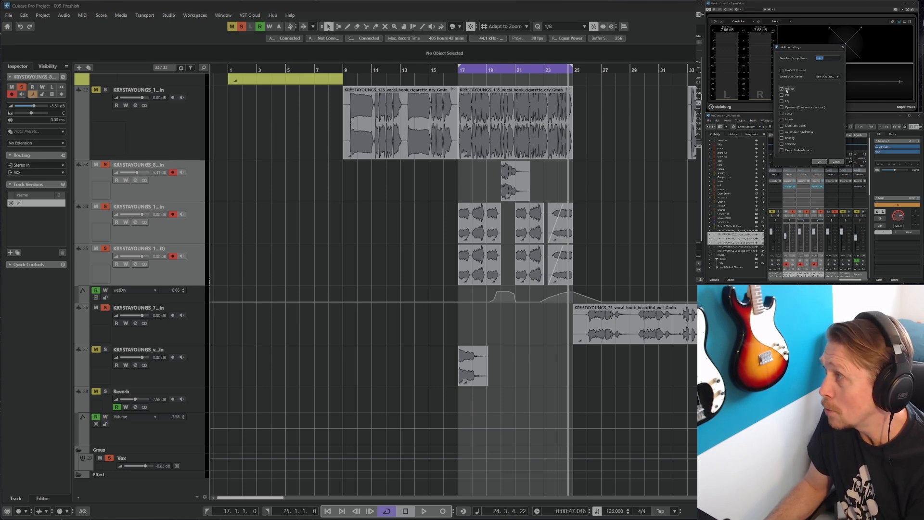
pyautogui.click(818, 162)
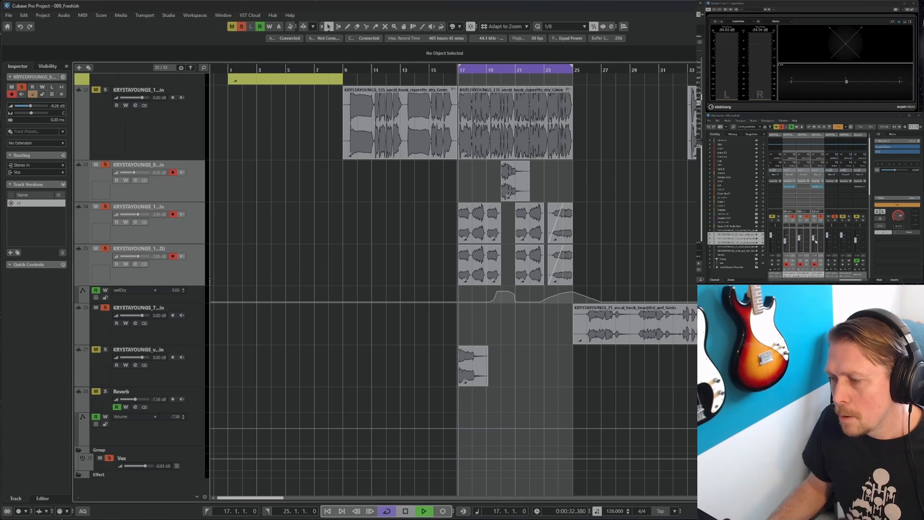
# Play back the transition to audition the new group routing and mixer settings
pyautogui.press('space')
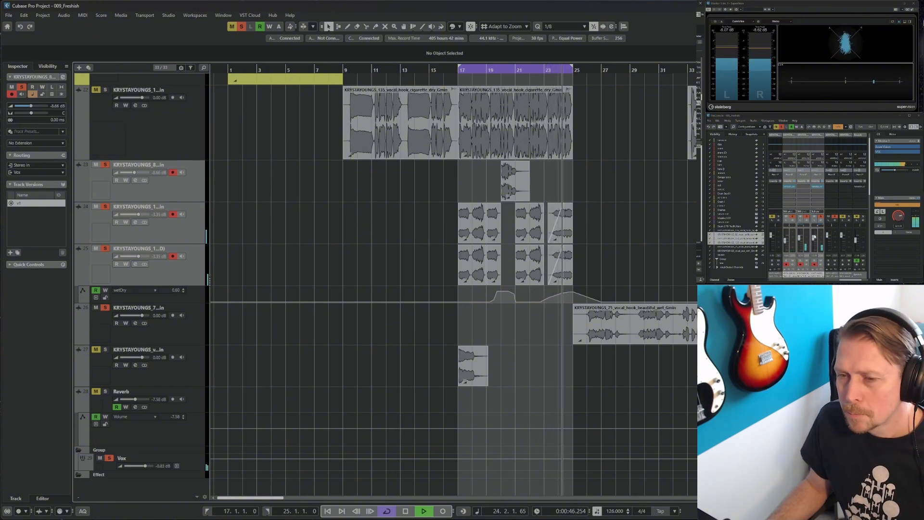
pyautogui.press('space')
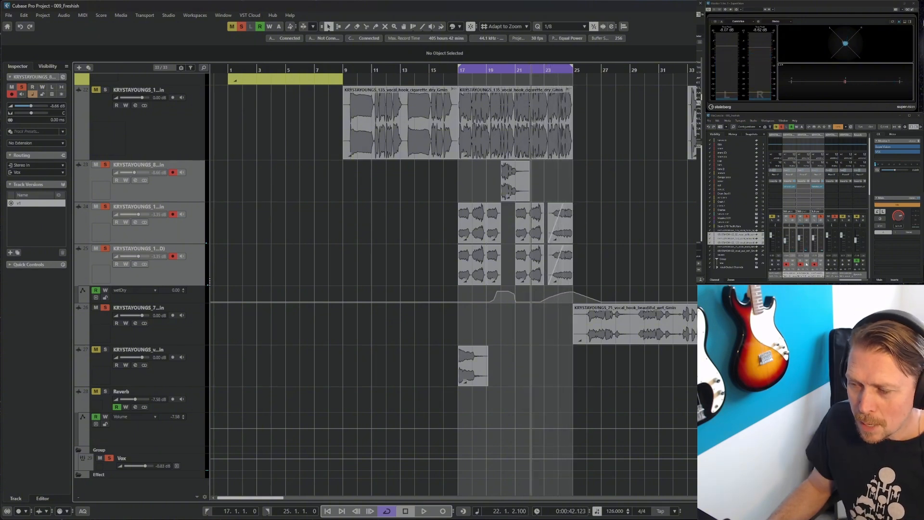
pyautogui.rightClick(811, 259)
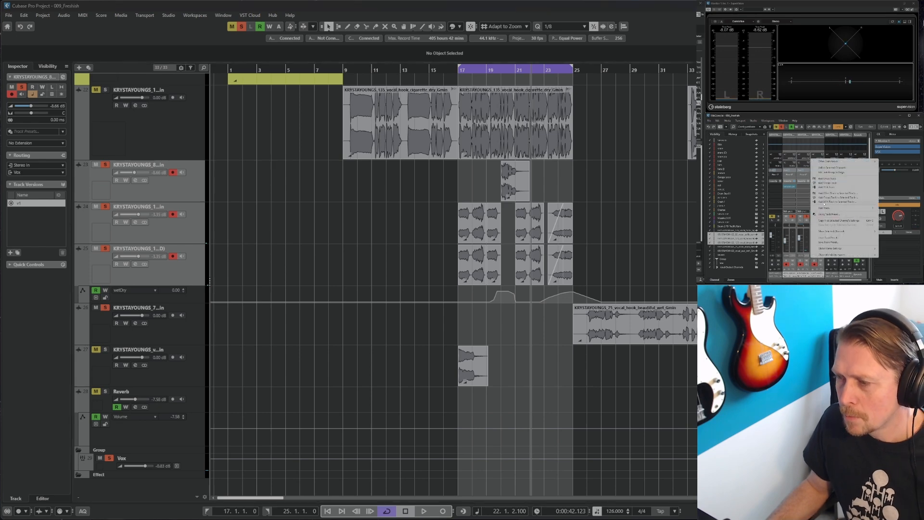
pyautogui.click(829, 168)
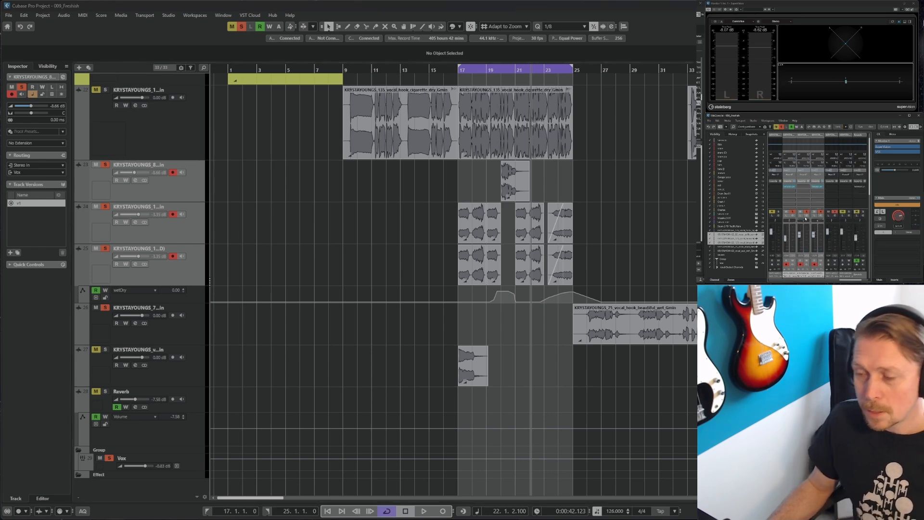
pyautogui.press('space')
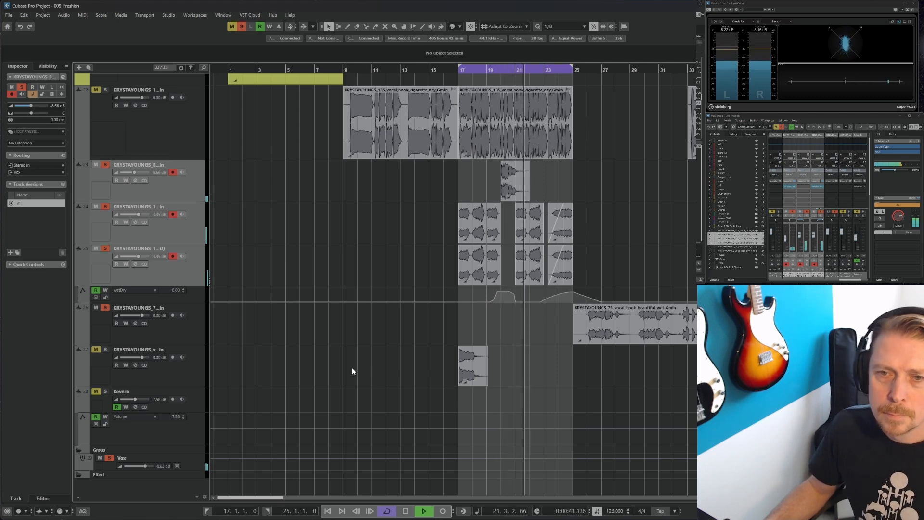
pyautogui.press('space')
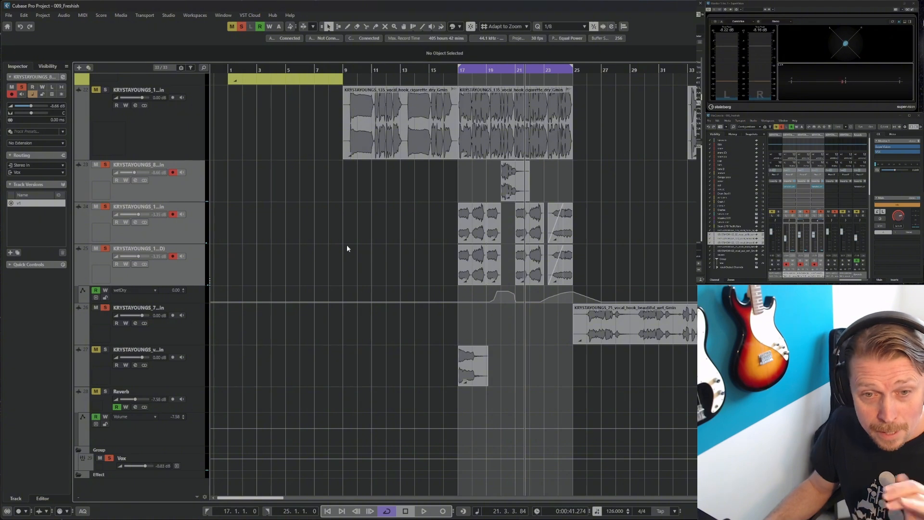
# Move the reversed-vocal event from track 37 onto track 33, starting at bar 22
pyautogui.click(202, 376)
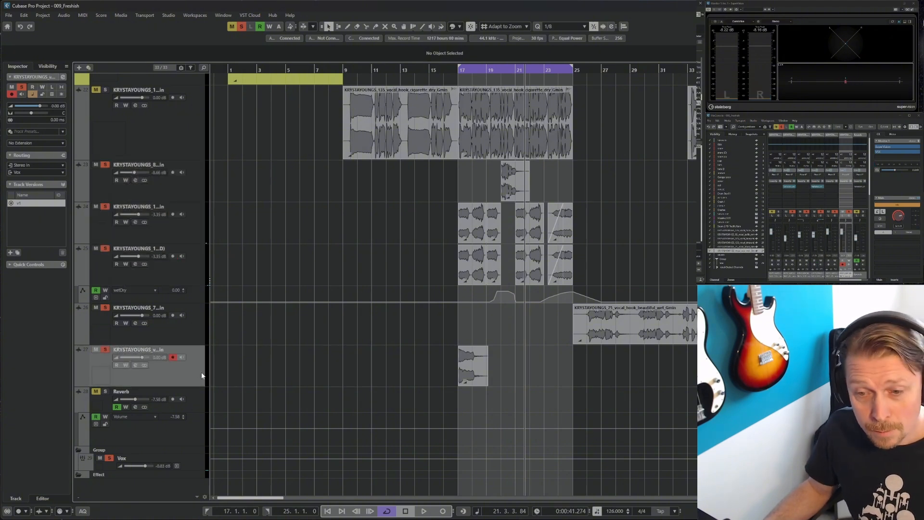
pyautogui.click(459, 74)
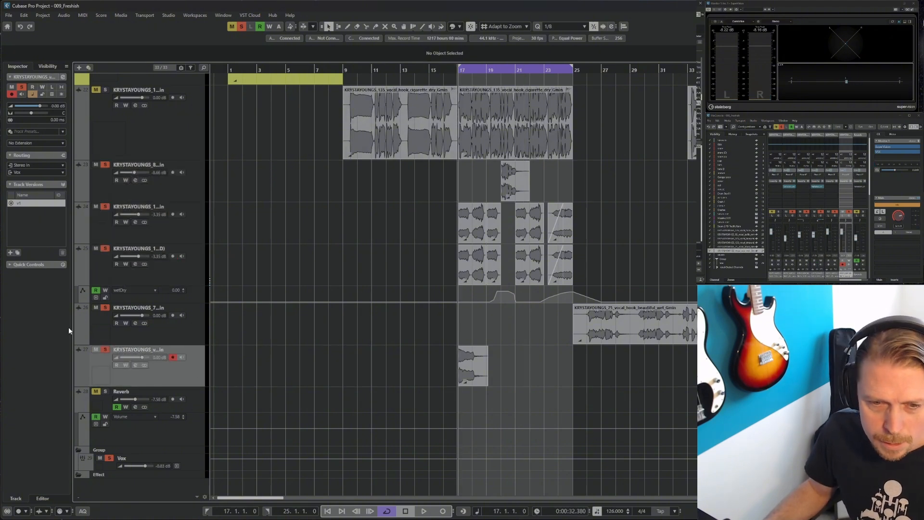
pyautogui.press('space')
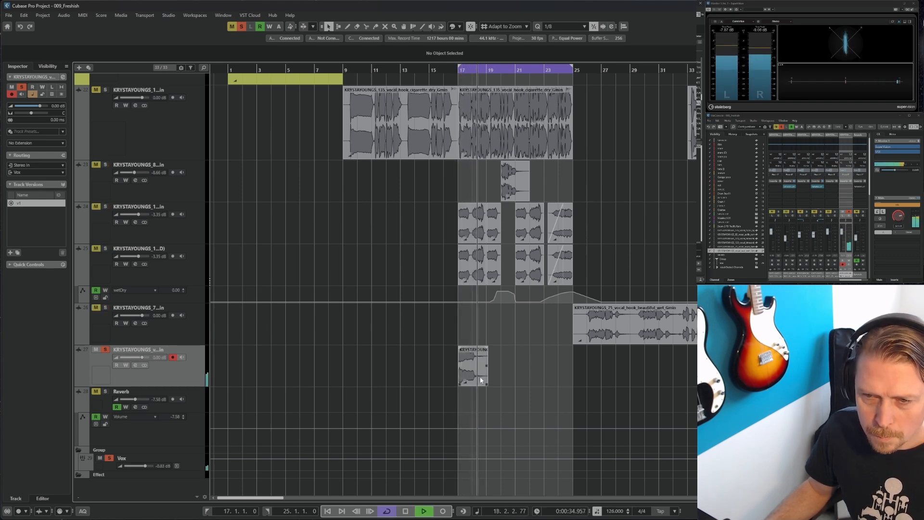
pyautogui.moveTo(468, 373); pyautogui.dragTo(546, 190)
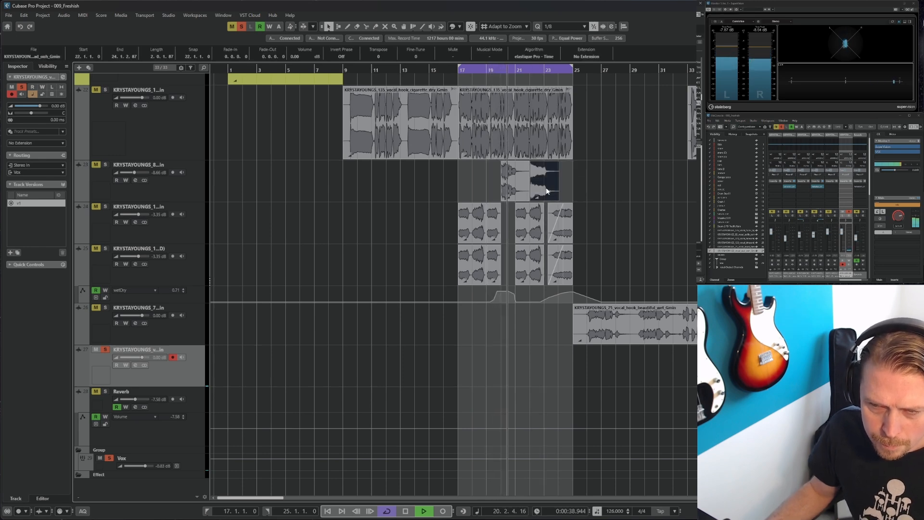
# Toggle the mute buttons of tracks 33, 34 and 35
pyautogui.click(96, 166)
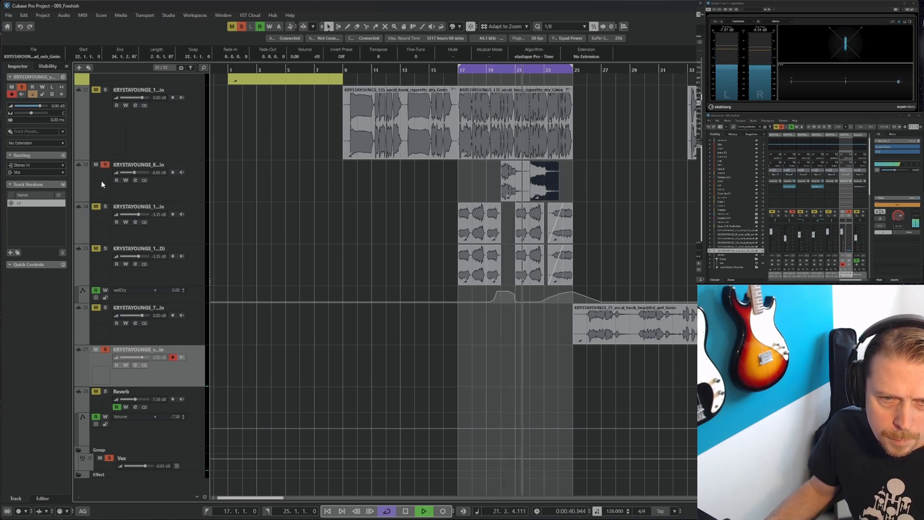
pyautogui.click(96, 206)
pyautogui.click(97, 249)
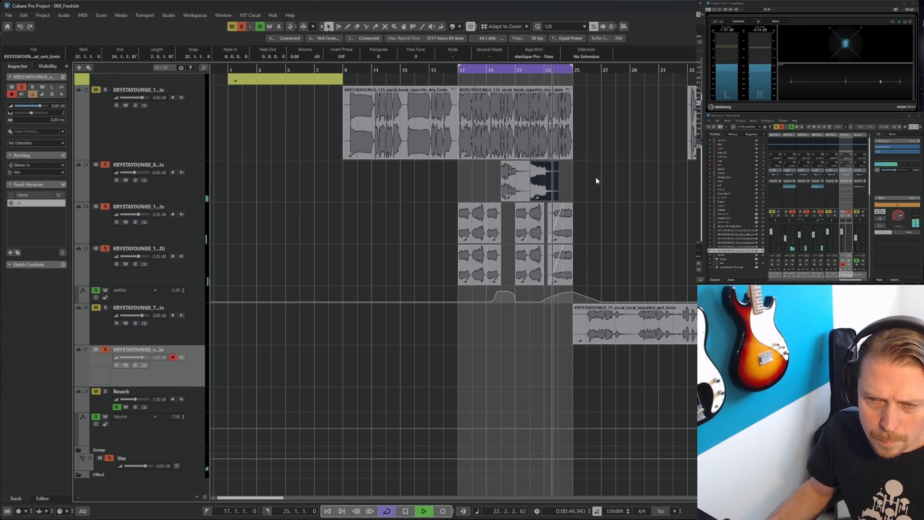
# Raise the volume of the moved event on track 33 with its volume handle and audition from bar 17
pyautogui.press('h')
pyautogui.press('h')
pyautogui.press('h')
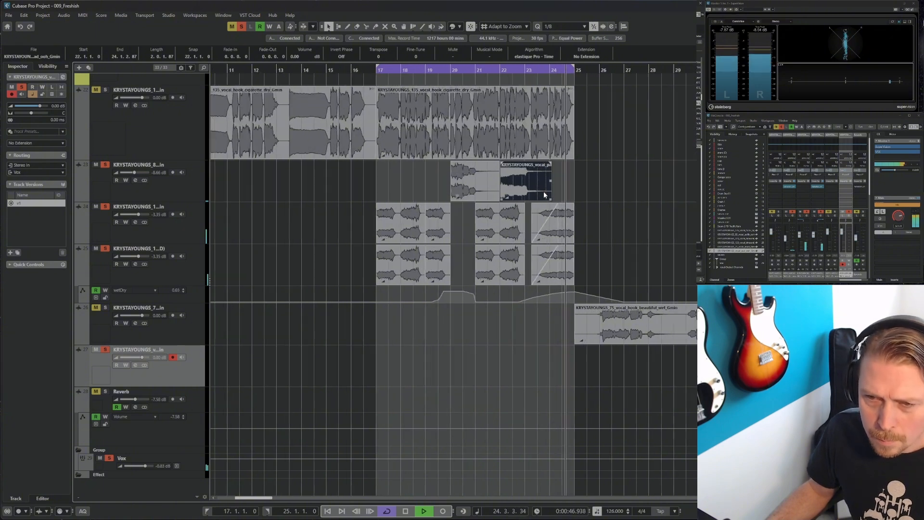
pyautogui.moveTo(532, 185); pyautogui.dragTo(528, 166)
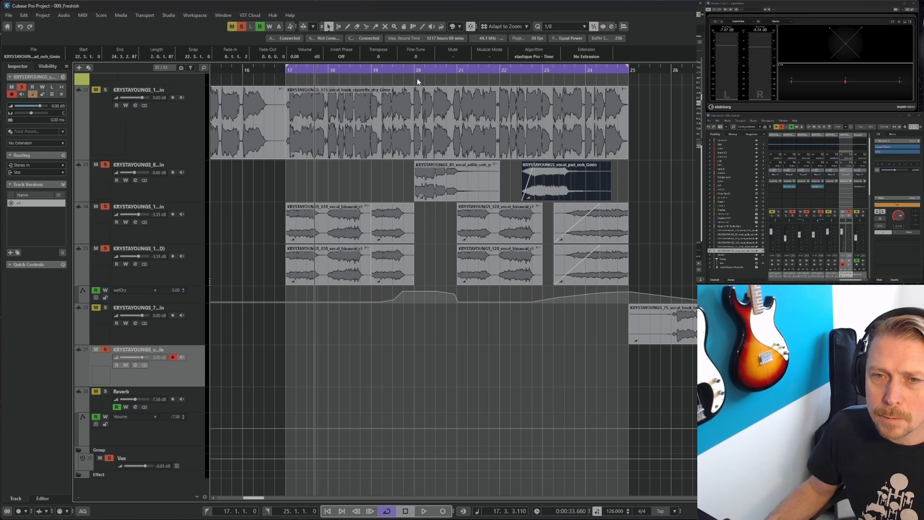
pyautogui.click(287, 77)
pyautogui.press('space')
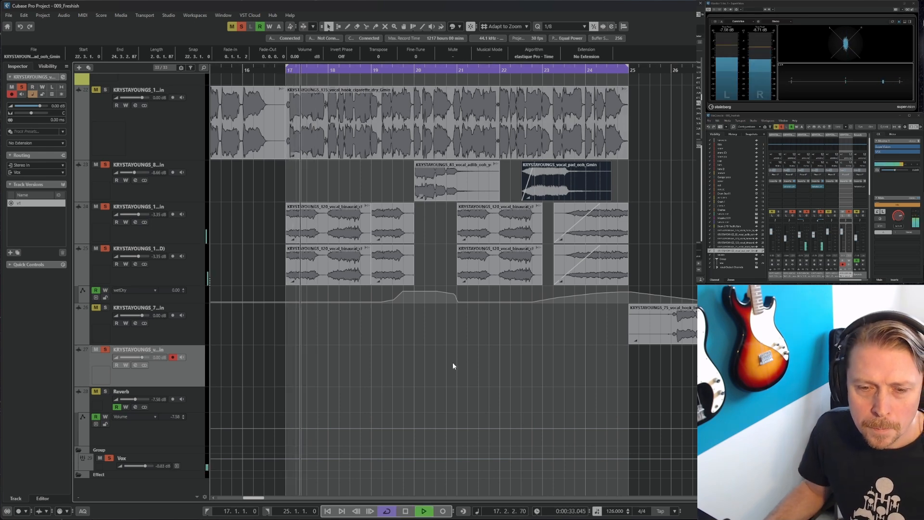
pyautogui.click(398, 364)
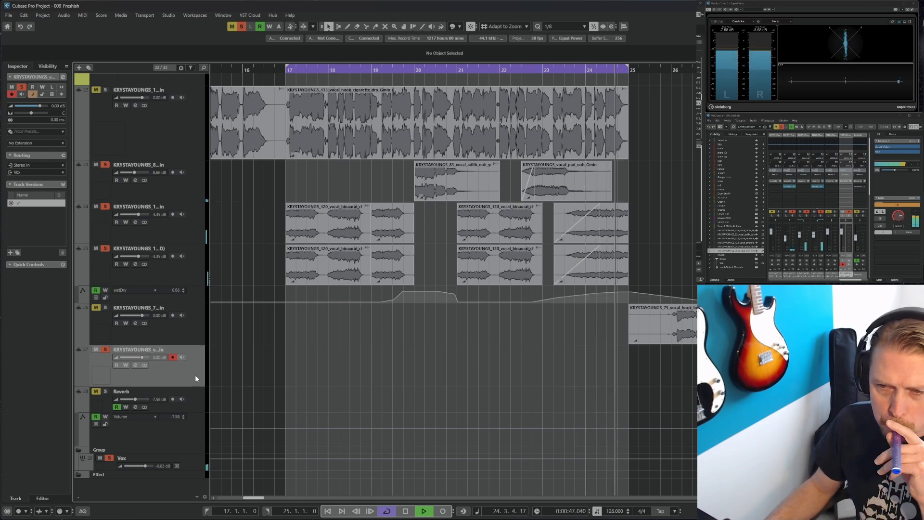
pyautogui.press('space')
# Remove the now-empty track 37
pyautogui.rightClick(180, 378)
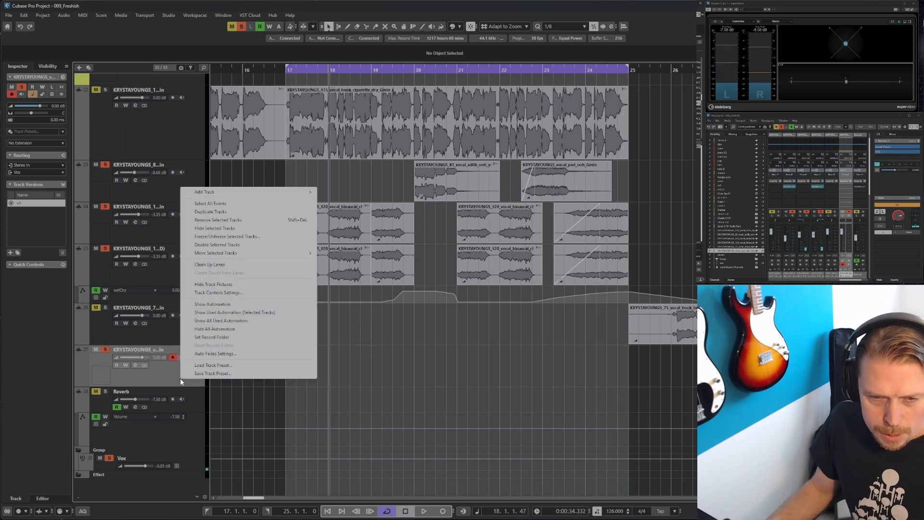
pyautogui.click(216, 219)
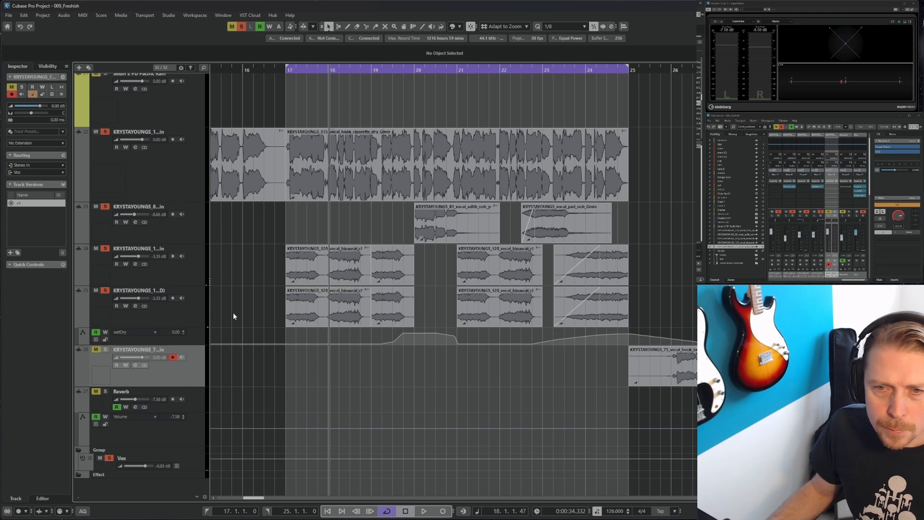
# Duplicate the bar 17 to 25 range of tracks 33 to 35, including automation, to bar 25
pyautogui.click(285, 71)
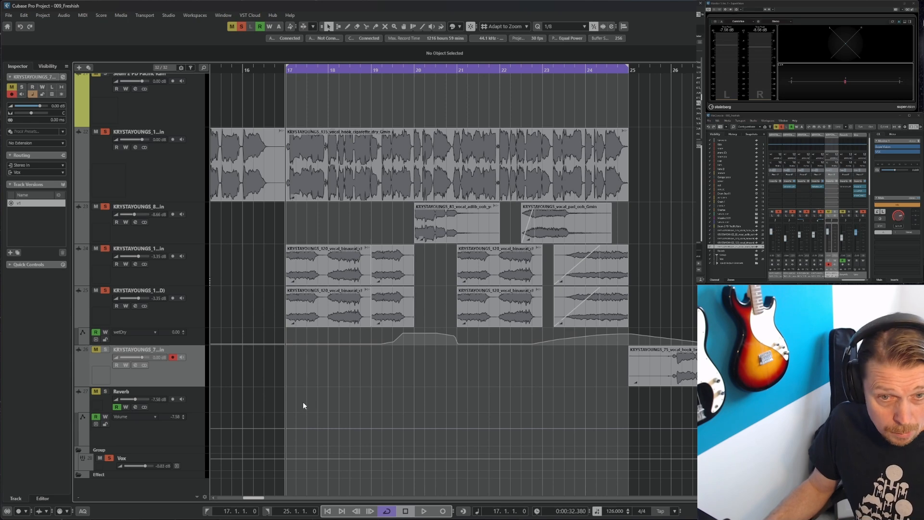
pyautogui.press('space')
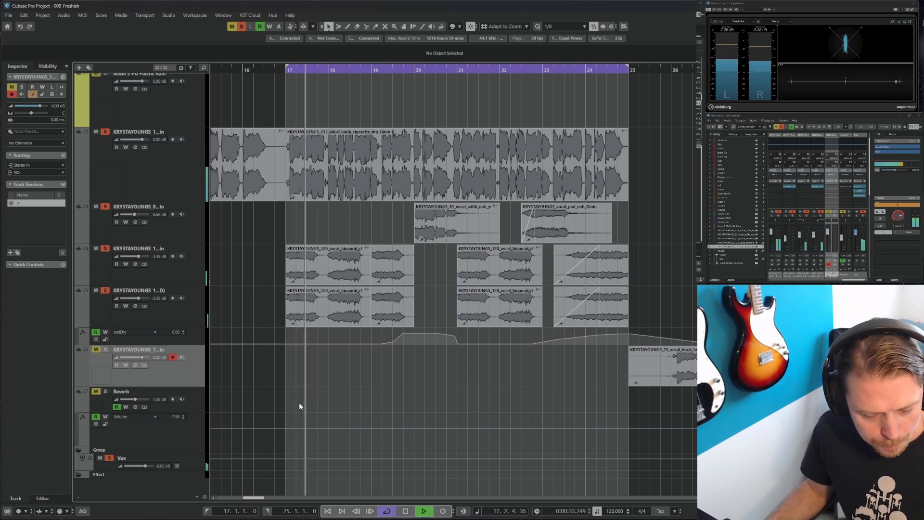
pyautogui.press('g')
pyautogui.press('g')
pyautogui.press('g')
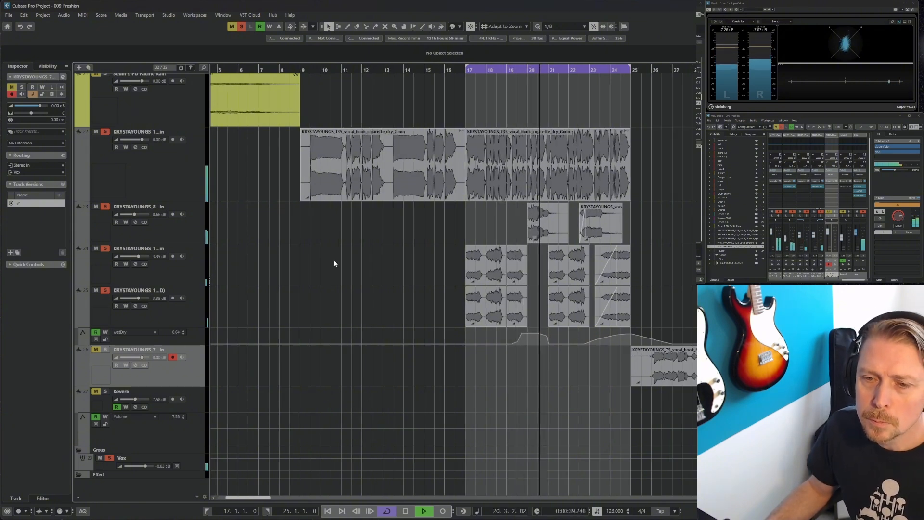
pyautogui.scroll(2, 356, 313)
pyautogui.scroll(-2, 356, 314)
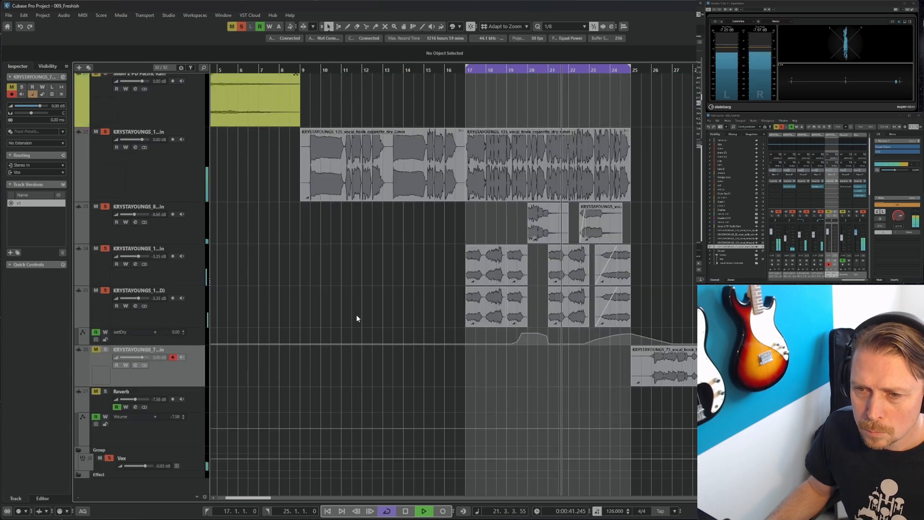
pyautogui.press('2')
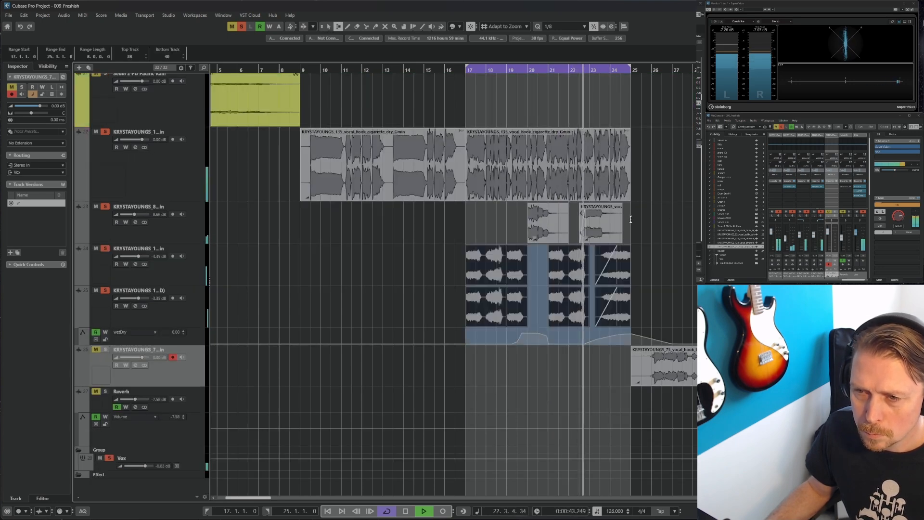
pyautogui.moveTo(631, 219); pyautogui.dragTo(465, 332)
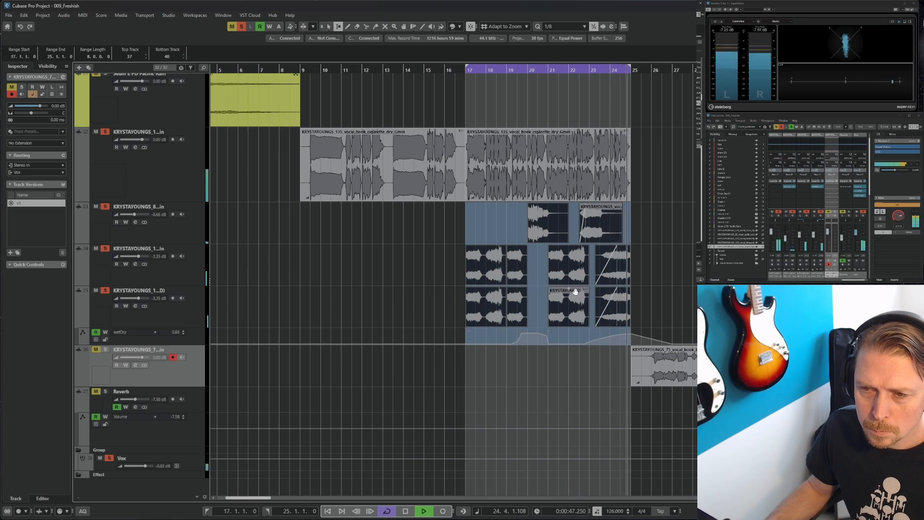
pyautogui.press('space')
pyautogui.hotkey('ctrl', 'd')
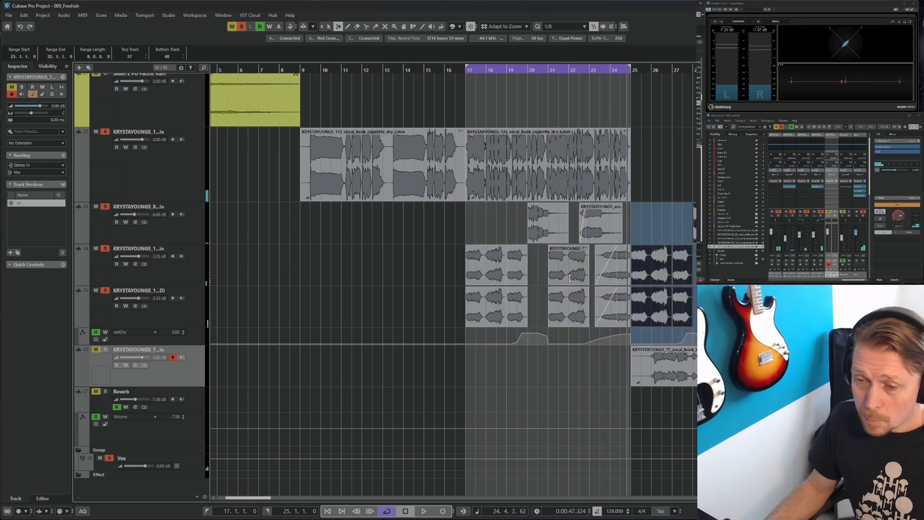
# Select and delete the original events between bars 17 and 25 on tracks 33 to 35
pyautogui.press('g')
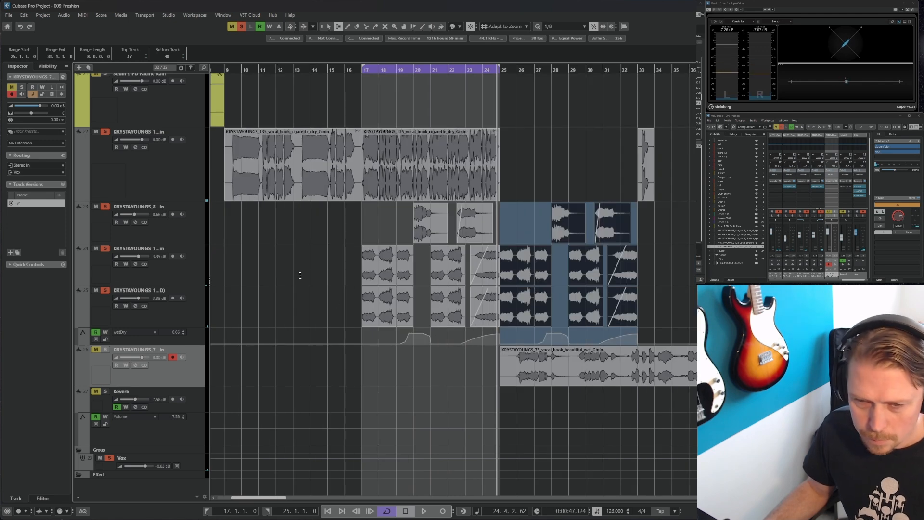
pyautogui.press('1')
pyautogui.moveTo(340, 220); pyautogui.dragTo(484, 321)
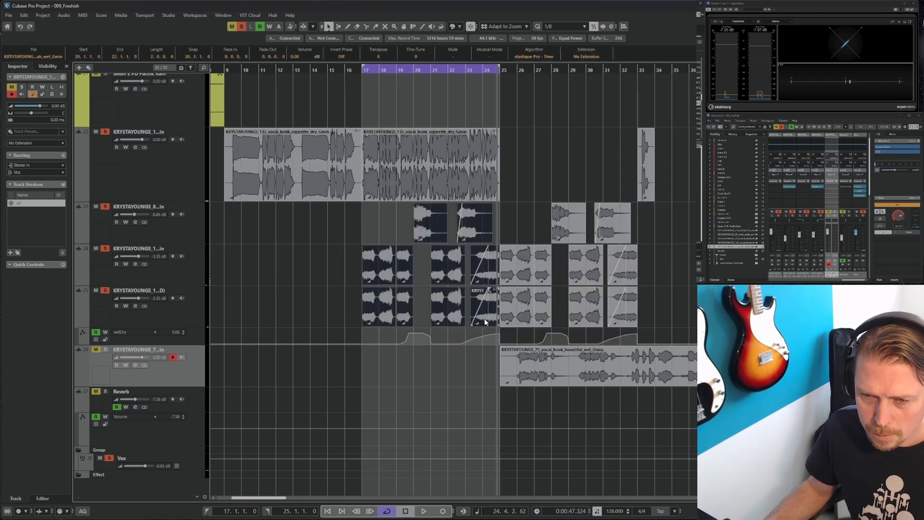
pyautogui.press('Delete')
# Delete the original automation points in the bar 17 to 25 section
pyautogui.moveTo(390, 320); pyautogui.dragTo(478, 359)
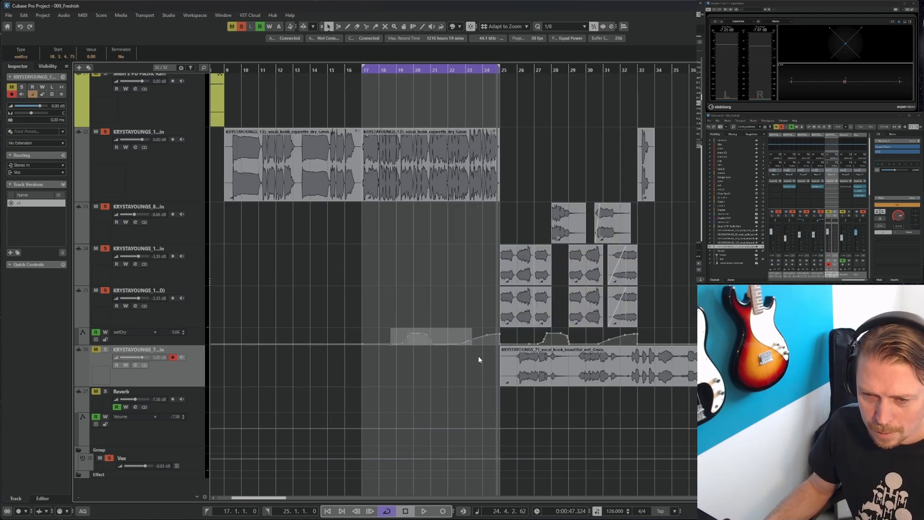
pyautogui.press('Delete')
pyautogui.click(486, 335)
pyautogui.press('Delete')
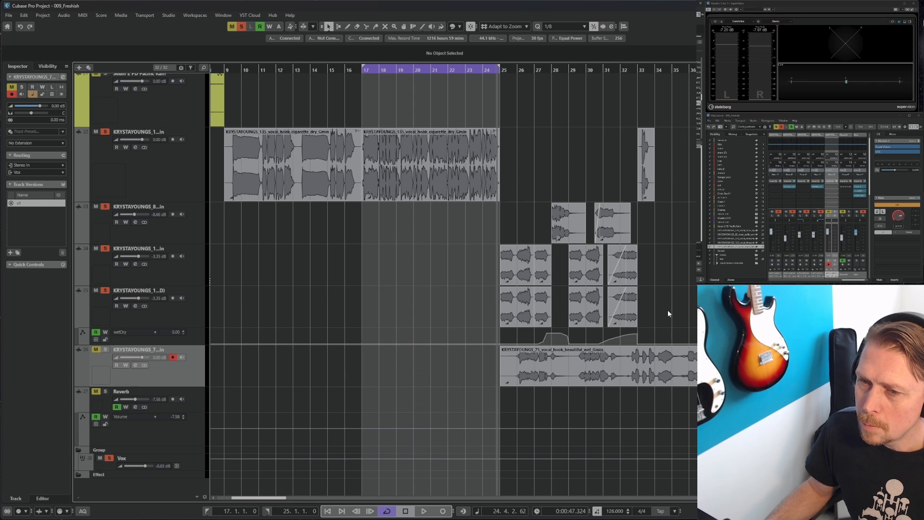
# Move the short vocal snippet from bar 33 onto track 33 near bar 26, audition it, and delete it
pyautogui.moveTo(640, 156); pyautogui.dragTo(520, 231)
pyautogui.click(515, 71)
pyautogui.press('space')
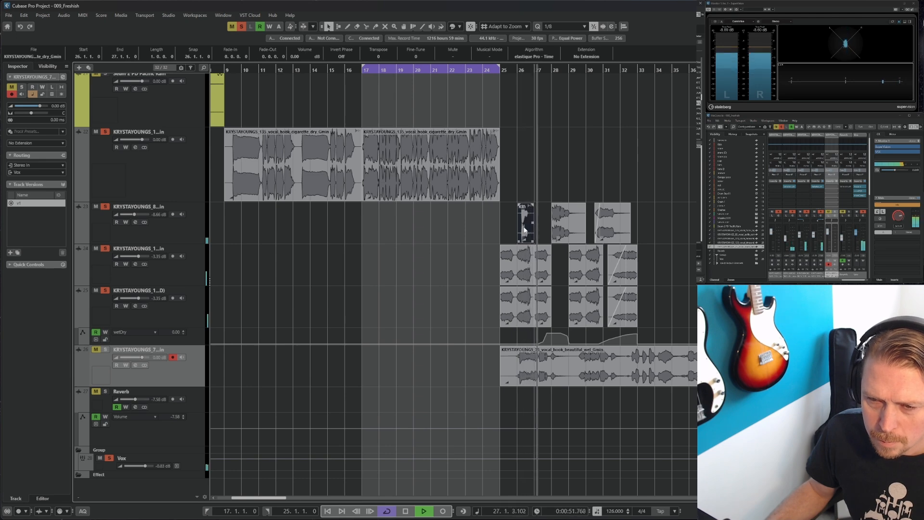
pyautogui.press('Delete')
pyautogui.press('space')
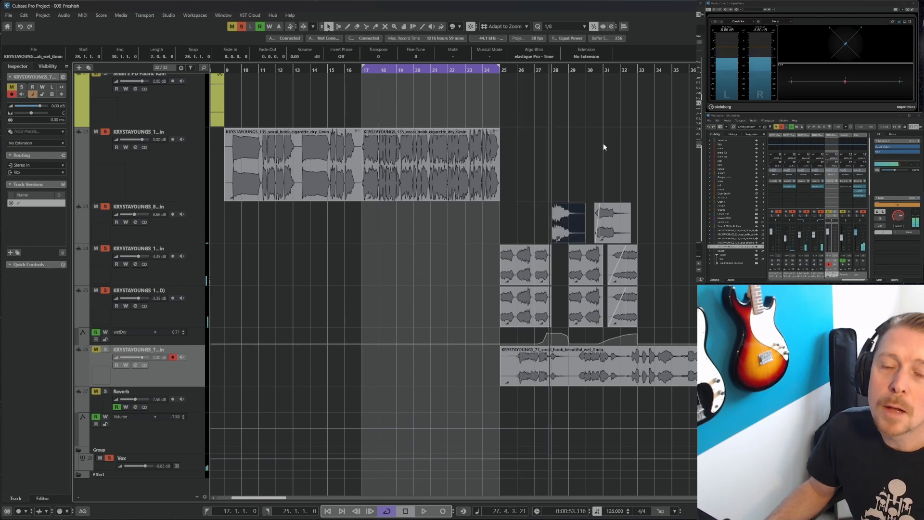
# Set the loop range to bars 17 to 33 and play back the section
pyautogui.keyDown('alt'); pyautogui.click(637, 71); pyautogui.keyUp('alt')
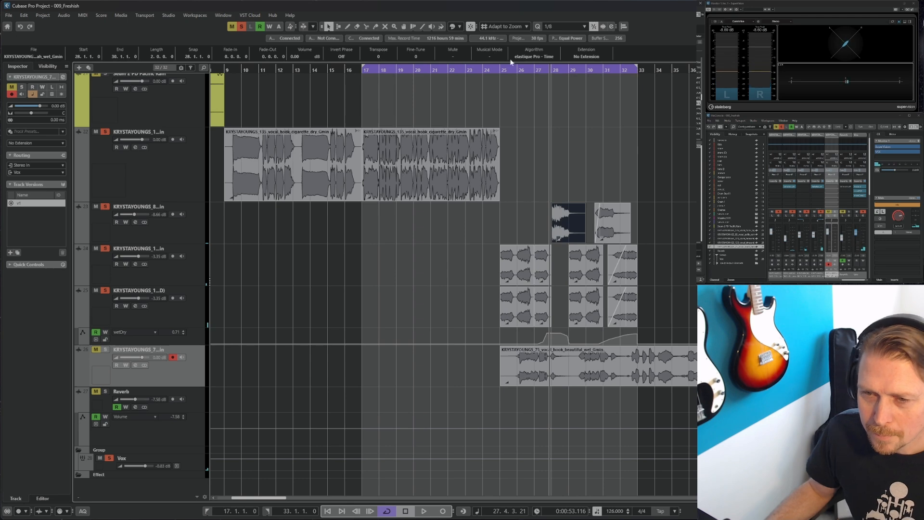
pyautogui.click(361, 71)
pyautogui.scroll(5, 495, 167)
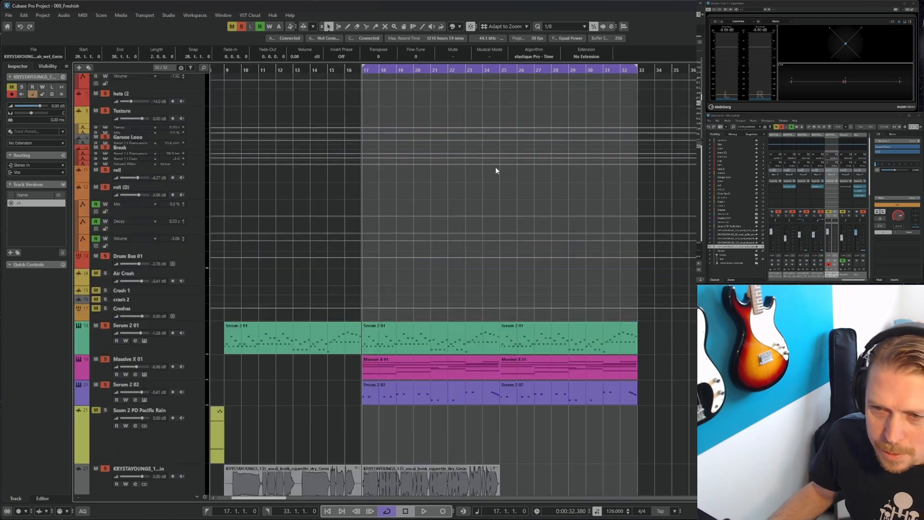
pyautogui.scroll(-3, 496, 167)
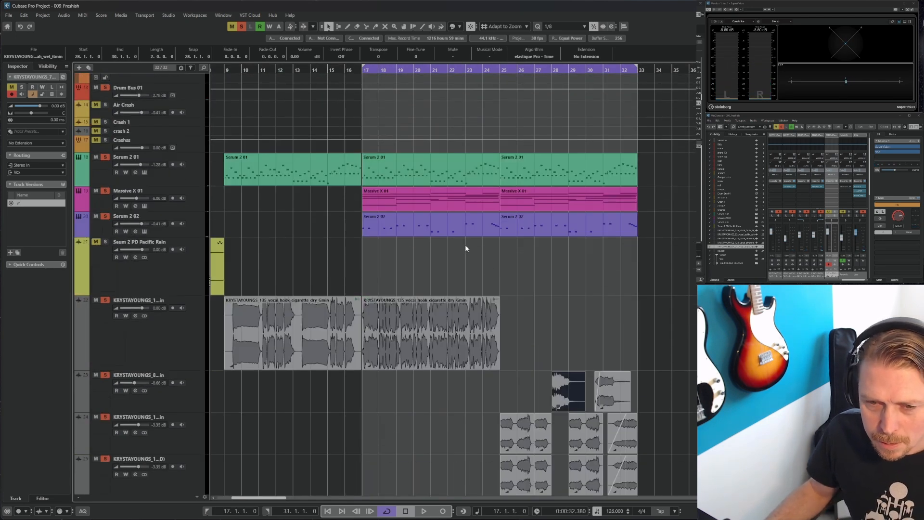
pyautogui.press('space')
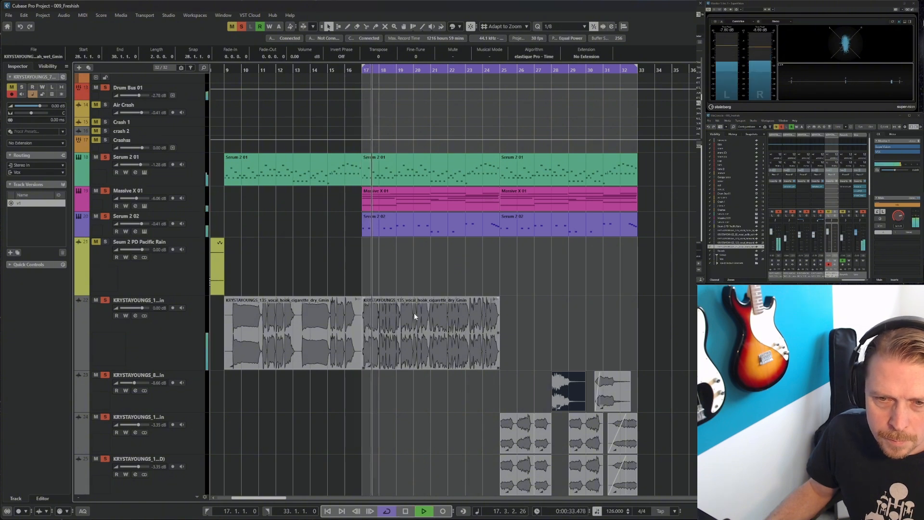
pyautogui.scroll(-5, 321, 255)
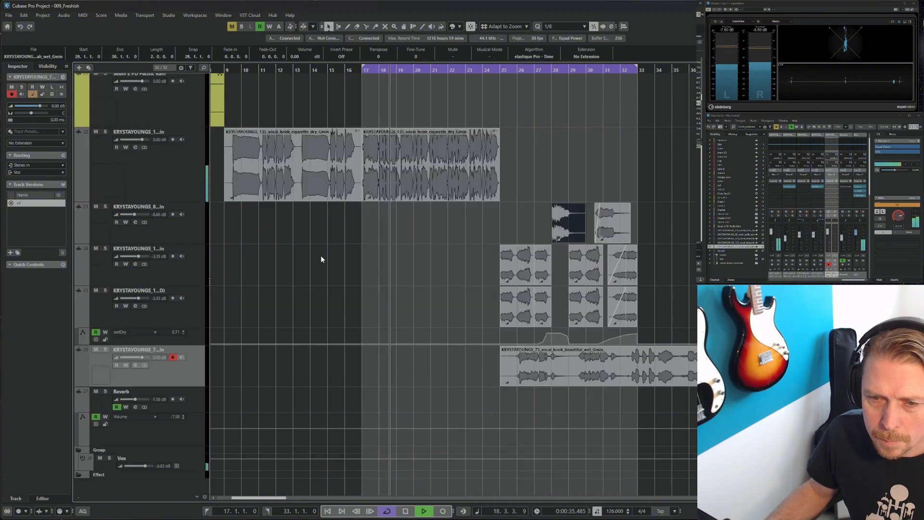
# Move the wet vocal hook event to bar 33 on track 32
pyautogui.moveTo(543, 375); pyautogui.dragTo(682, 370)
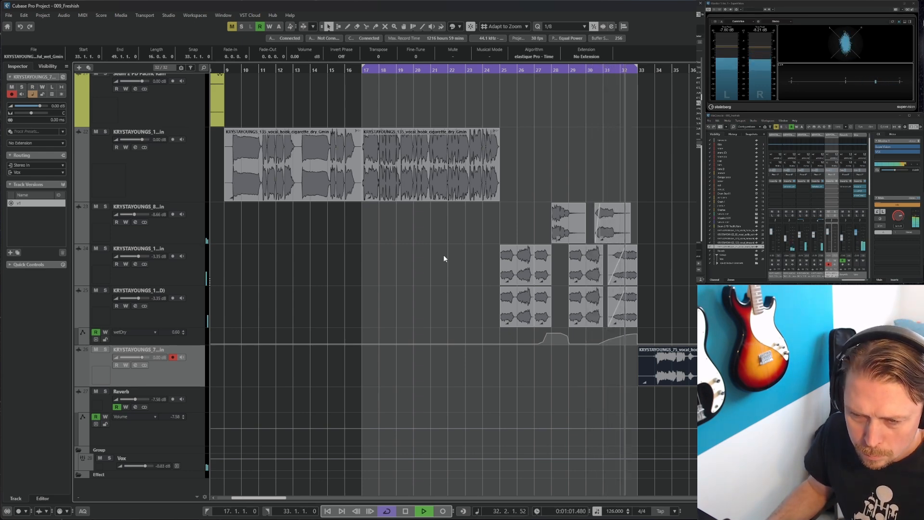
pyautogui.press('space')
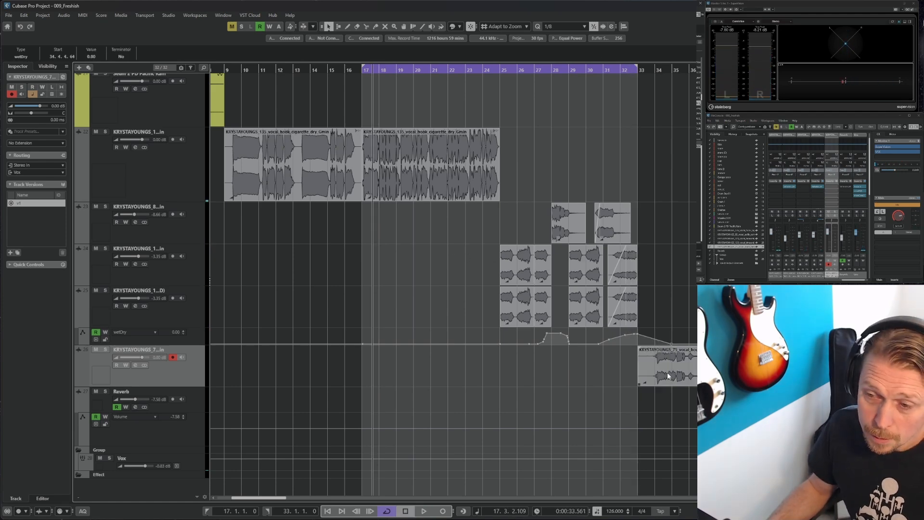
pyautogui.moveTo(667, 371); pyautogui.dragTo(665, 195)
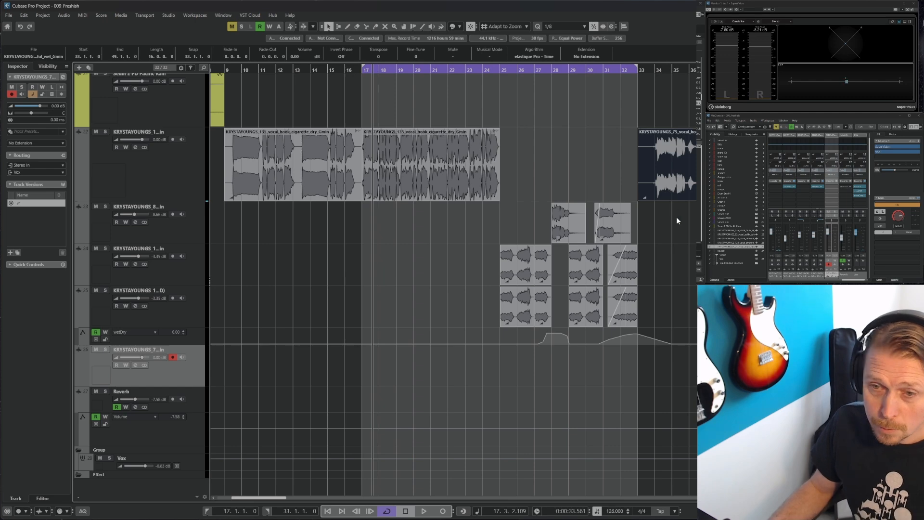
pyautogui.press('g')
pyautogui.press('g')
pyautogui.press('g')
pyautogui.press('g')
pyautogui.scroll(2, 413, 197)
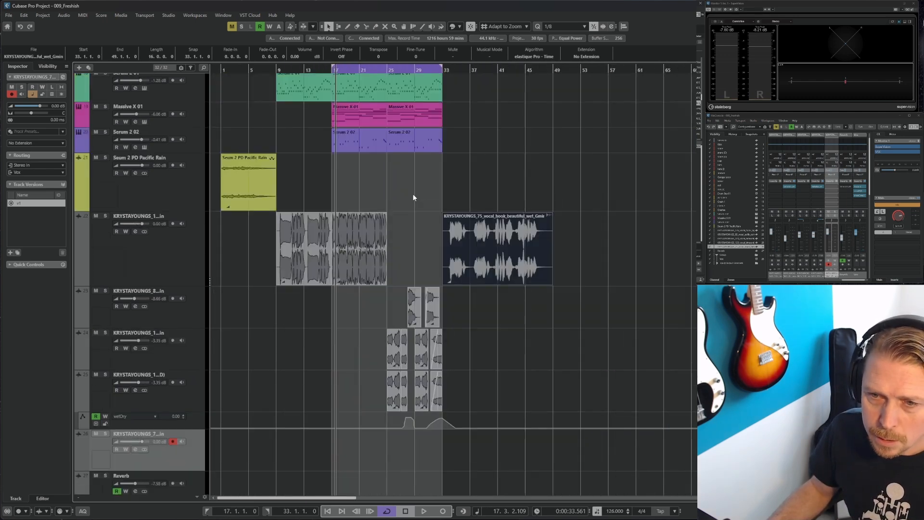
pyautogui.scroll(3, 412, 197)
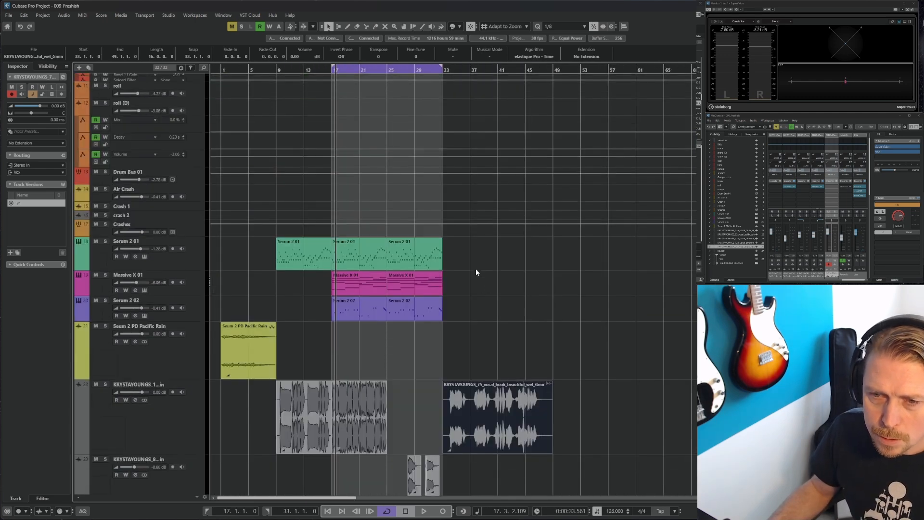
# Duplicate the bar 17 to 33 synth and drum parts so they continue from bar 33 to bar 49
pyautogui.moveTo(469, 245); pyautogui.dragTo(351, 315)
pyautogui.hotkey('ctrl', 'd')
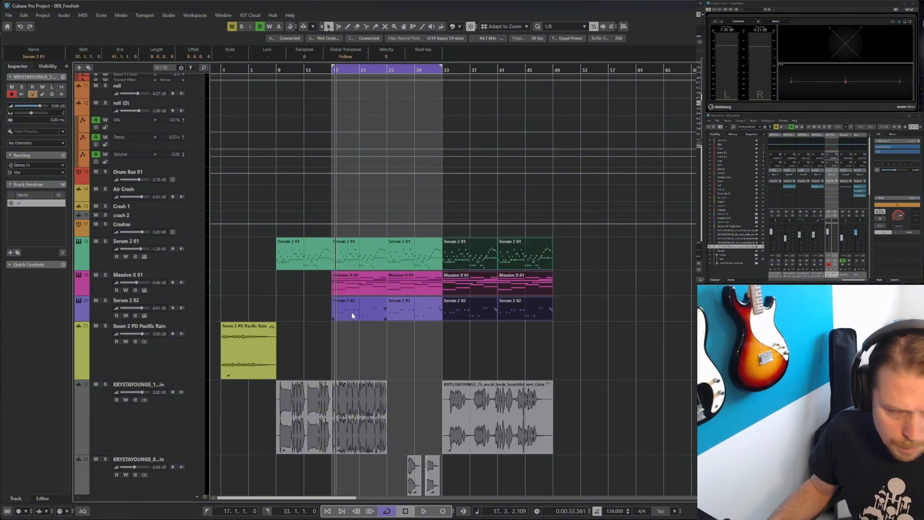
pyautogui.scroll(5, 553, 264)
pyautogui.rightClick(479, 215)
pyautogui.click(486, 215)
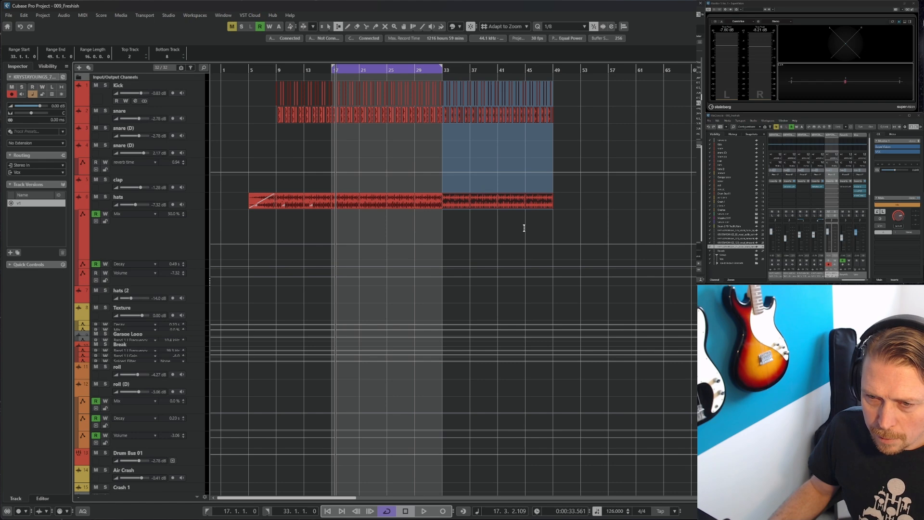
pyautogui.scroll(-8, 524, 228)
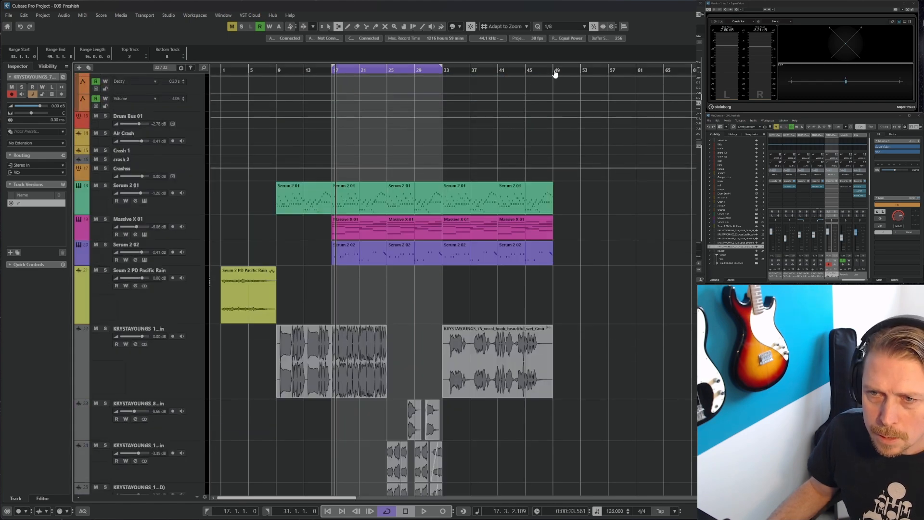
# Set the loop range to bars 33 to 49 and play back the new section
pyautogui.keyDown('alt'); pyautogui.click(554, 71); pyautogui.keyUp('alt')
pyautogui.click(442, 71)
pyautogui.press('space')
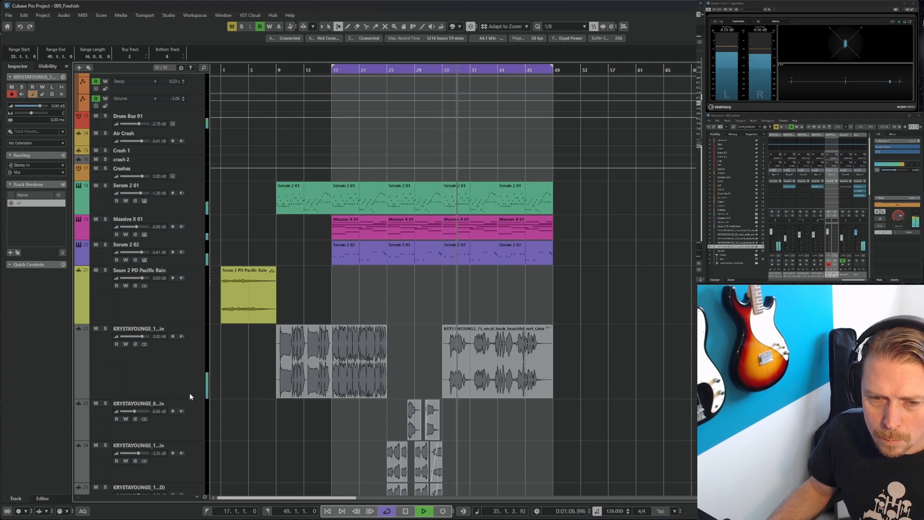
pyautogui.scroll(-2, 192, 371)
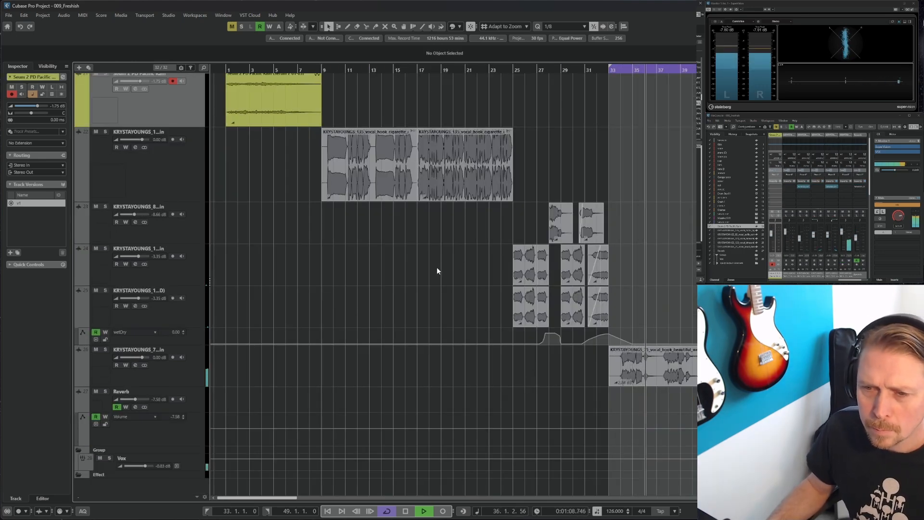
pyautogui.press('space')
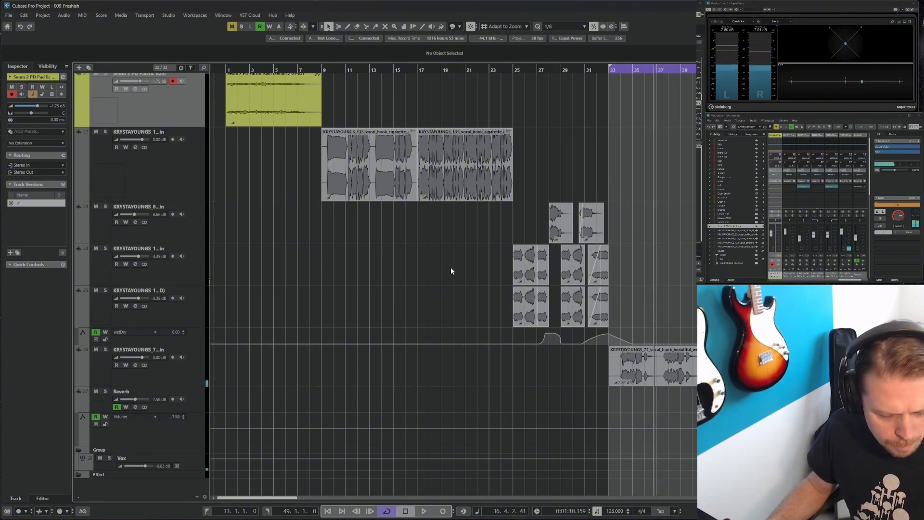
# Move the wet vocal hook event on track 36 to bar 49
pyautogui.press('g')
pyautogui.press('g')
pyautogui.moveTo(456, 371); pyautogui.dragTo(566, 384)
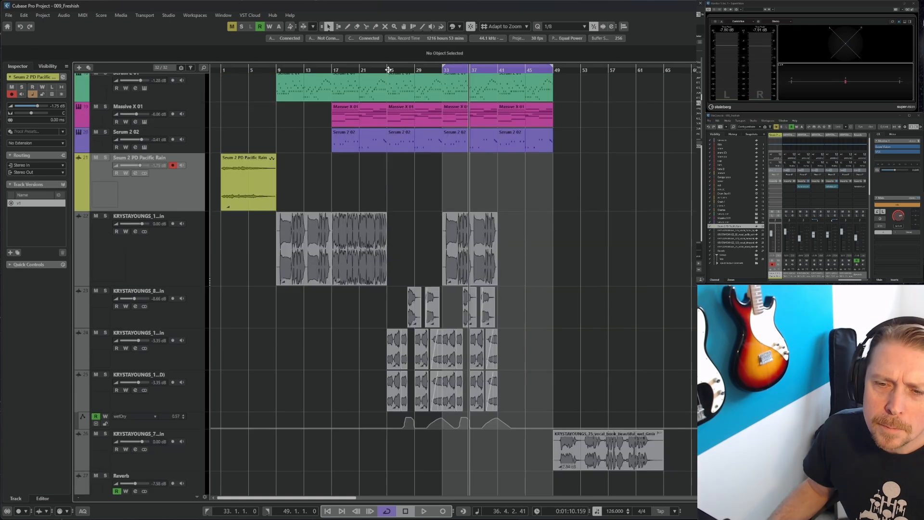
# Play back the arrangement from bar 29 through the new section
pyautogui.click(416, 70)
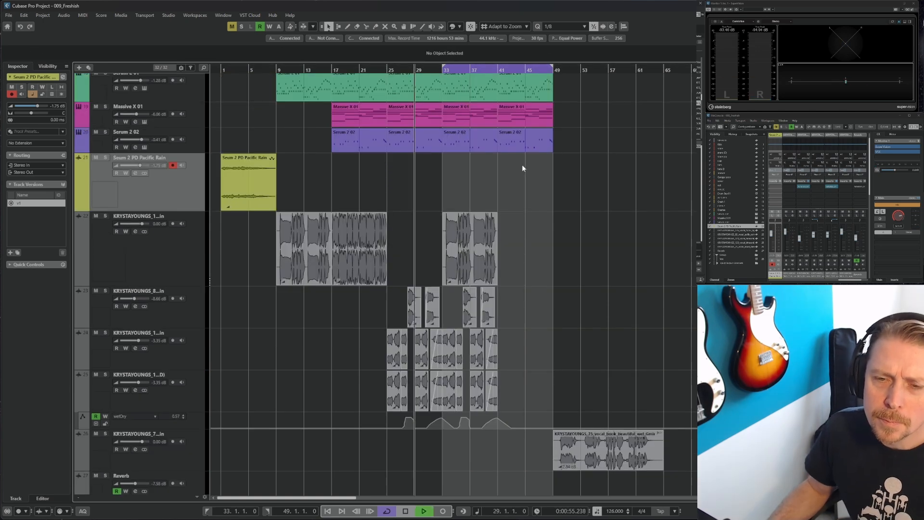
pyautogui.press('space')
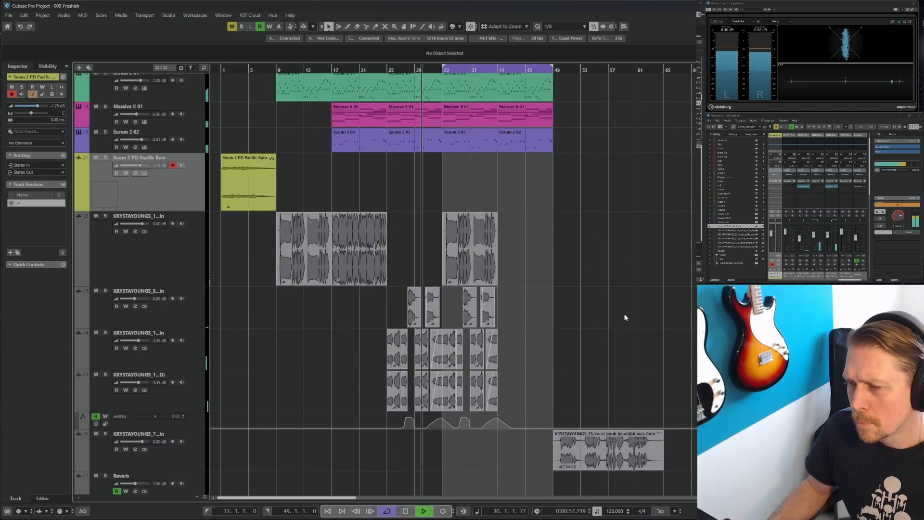
pyautogui.scroll(10, 624, 313)
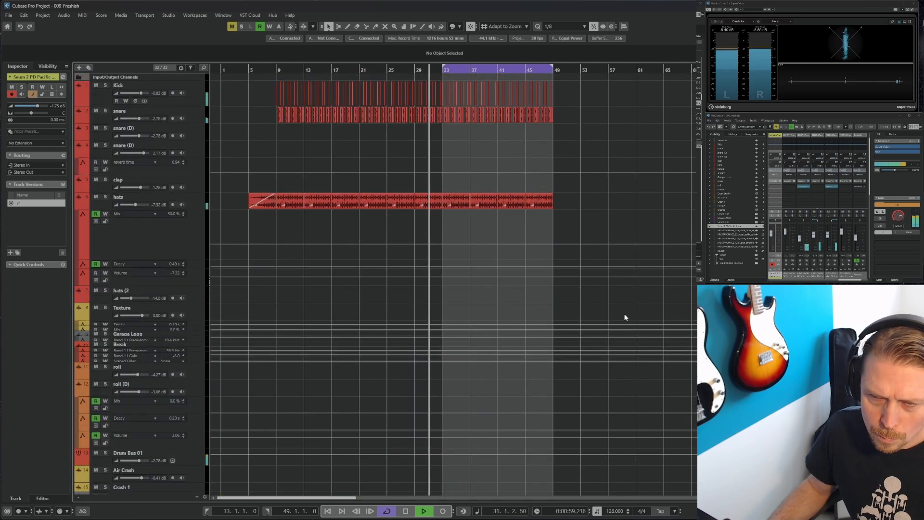
pyautogui.scroll(-3, 623, 313)
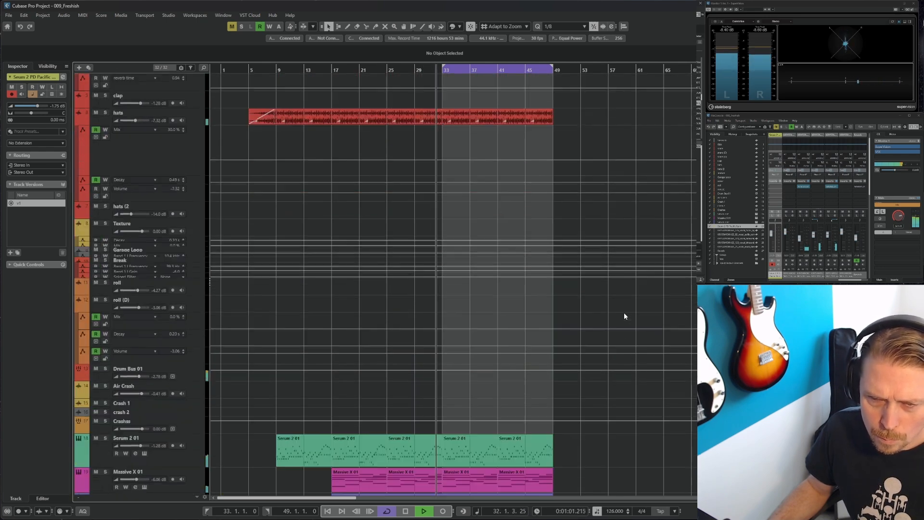
pyautogui.scroll(-9, 624, 315)
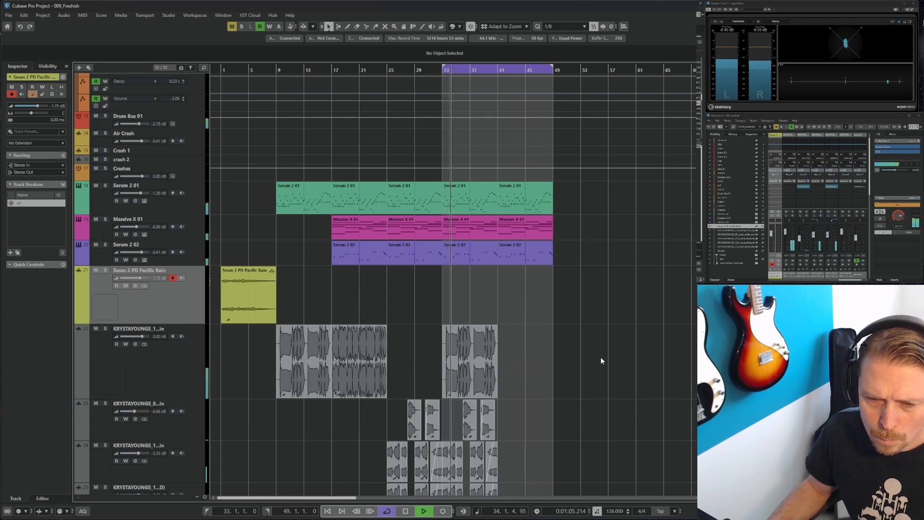
pyautogui.scroll(-3, 597, 348)
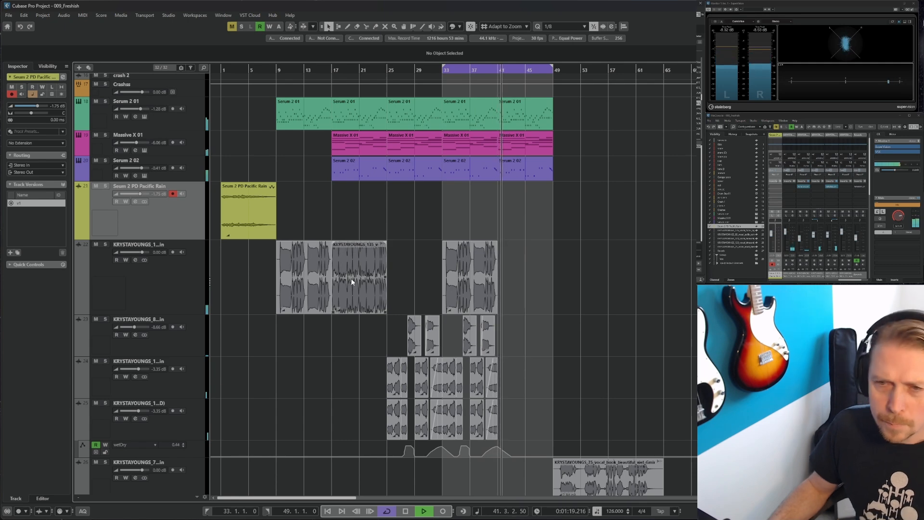
pyautogui.press('space')
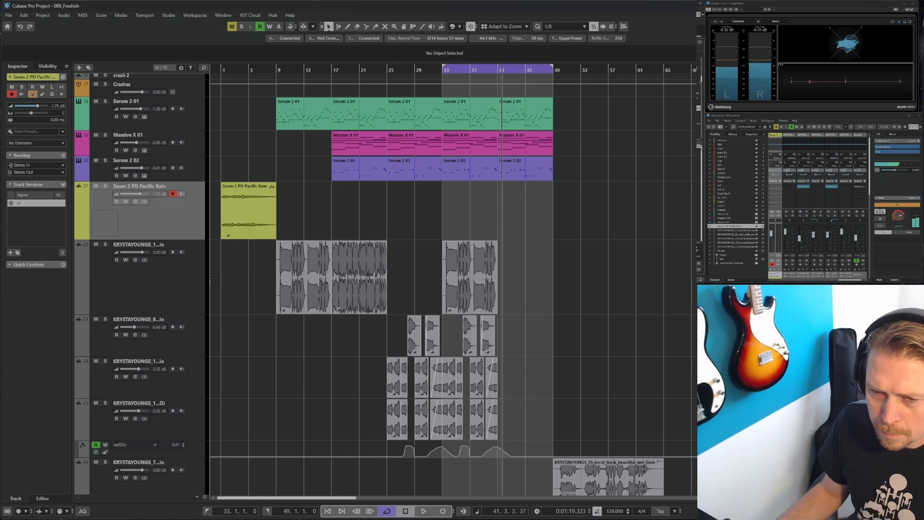
# Import the DS_DPH_116_vocal_harmony_female_mercy_middle_double_dry_Gmin sample onto track 32 near bar 41 and play it
pyautogui.moveTo(693, 269); pyautogui.dragTo(503, 271)
pyautogui.moveTo(501, 269); pyautogui.dragTo(500, 268)
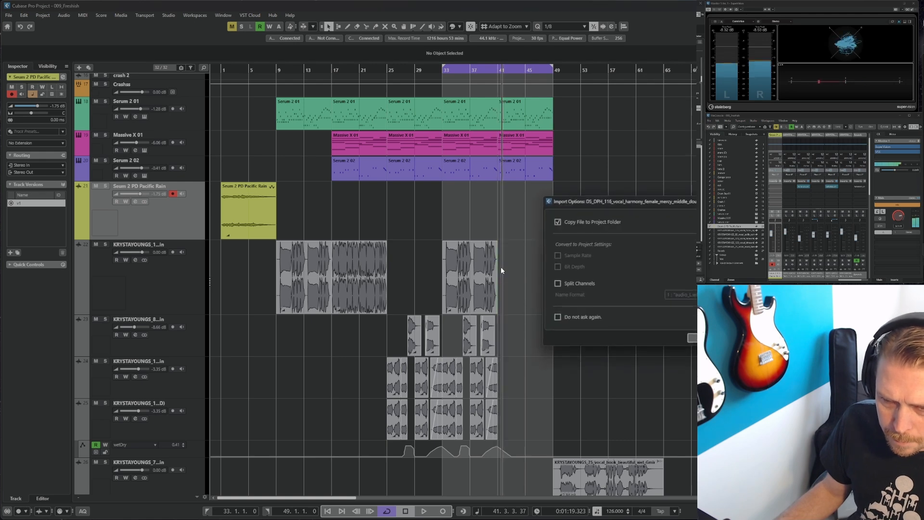
pyautogui.click(693, 337)
pyautogui.press('space')
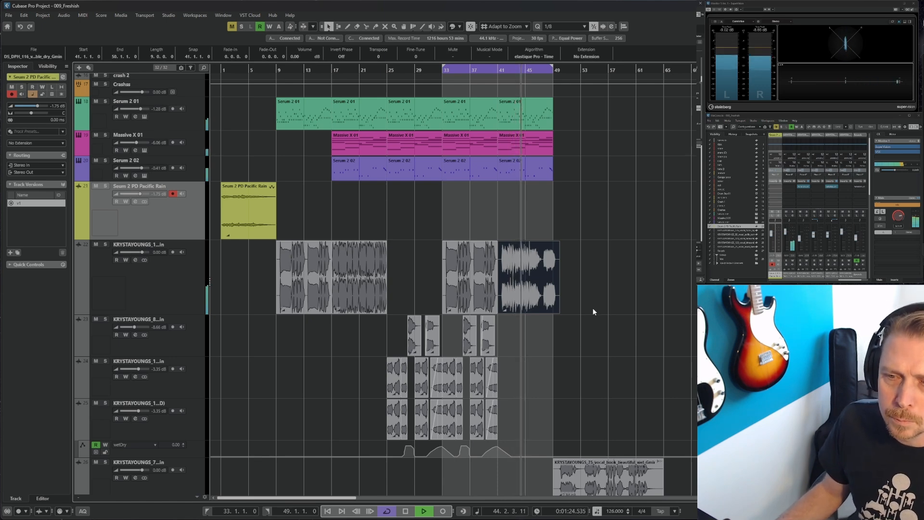
# Trim the start of the imported harmony event to about bar 40, beat 4
pyautogui.scroll(-3, 593, 311)
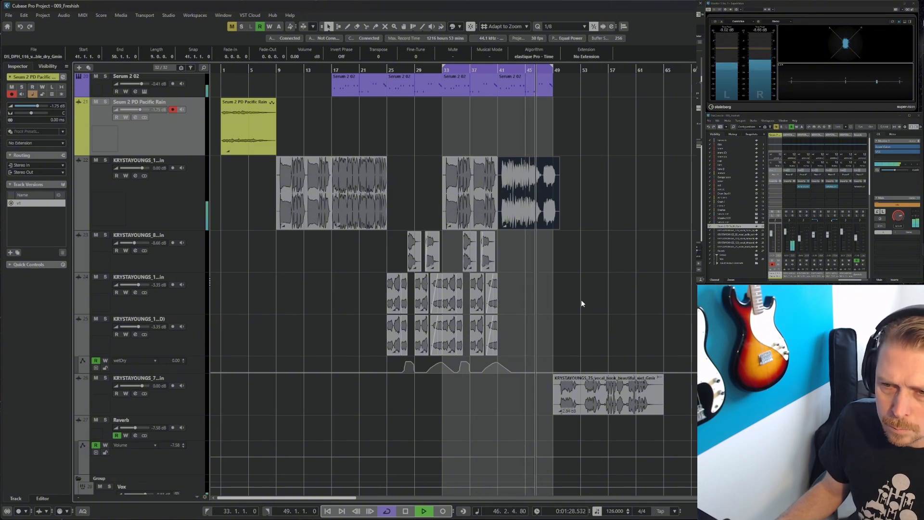
pyautogui.scroll(3, 581, 304)
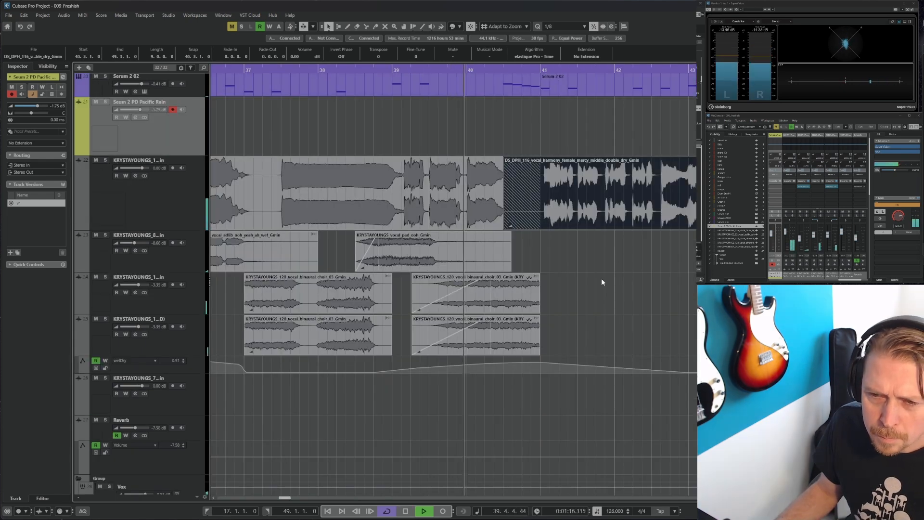
pyautogui.moveTo(503, 226); pyautogui.dragTo(525, 228)
pyautogui.click(512, 216)
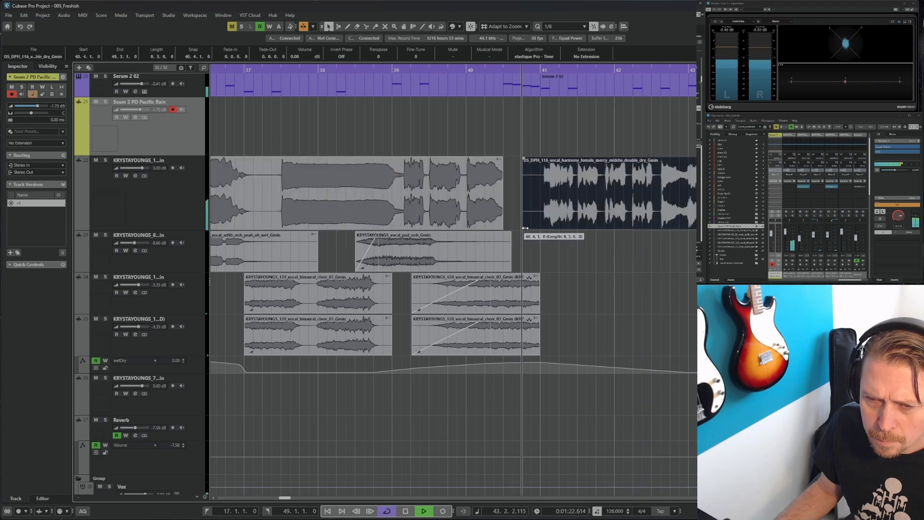
pyautogui.press('g')
pyautogui.press('g')
pyautogui.press('g')
pyautogui.press('g')
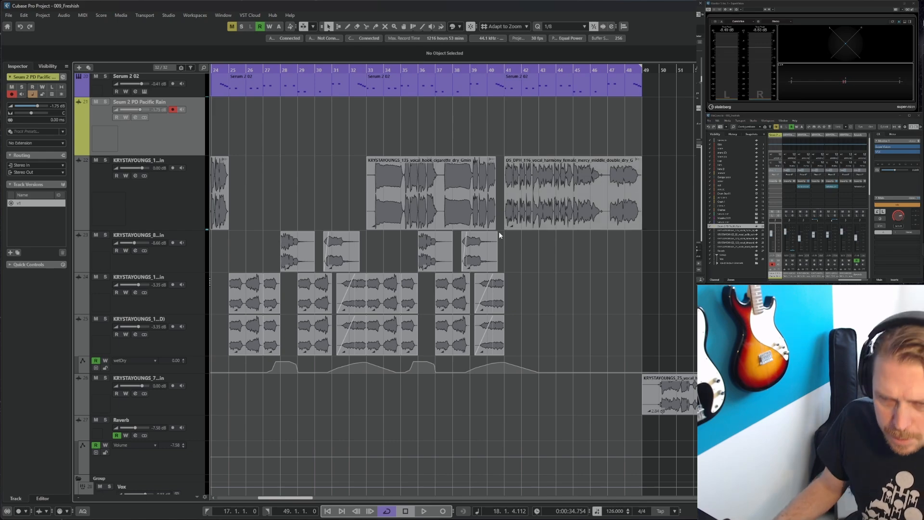
# Set the loop range to start at bar 1 so it covers bars 1 to 49
pyautogui.scroll(-4, 494, 228)
pyautogui.scroll(12, 564, 272)
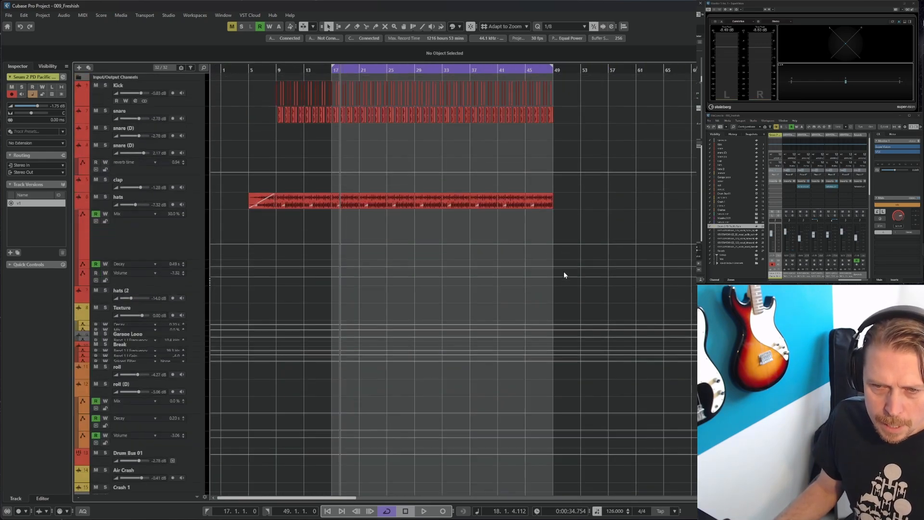
pyautogui.scroll(-10, 562, 277)
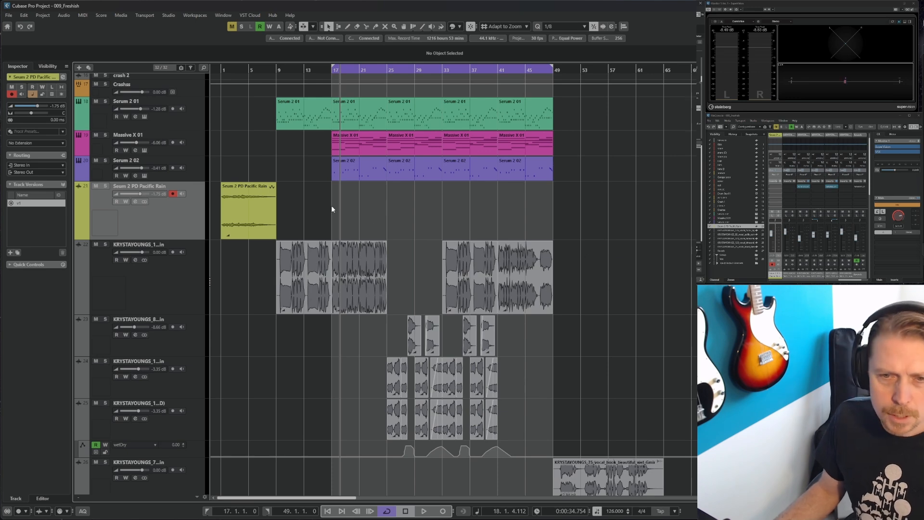
pyautogui.click(252, 207)
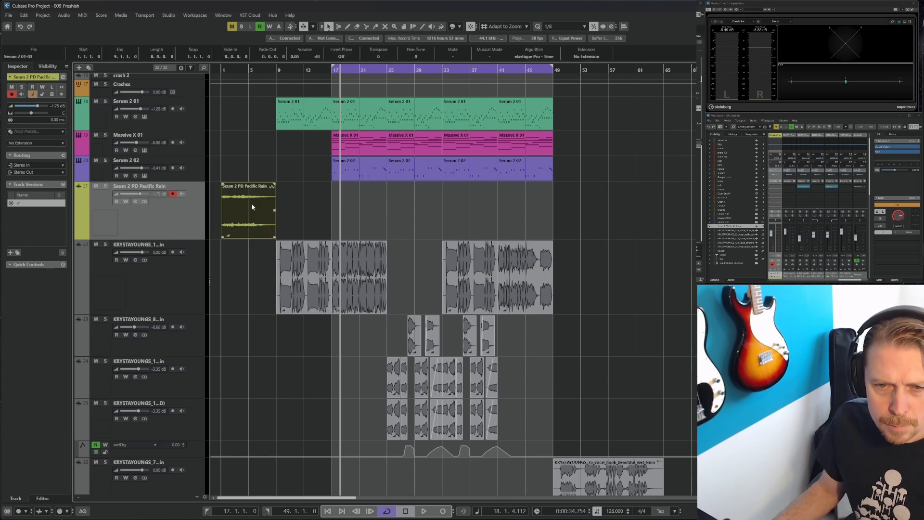
pyautogui.keyDown('ctrl'); pyautogui.click(220, 73); pyautogui.keyUp('ctrl')
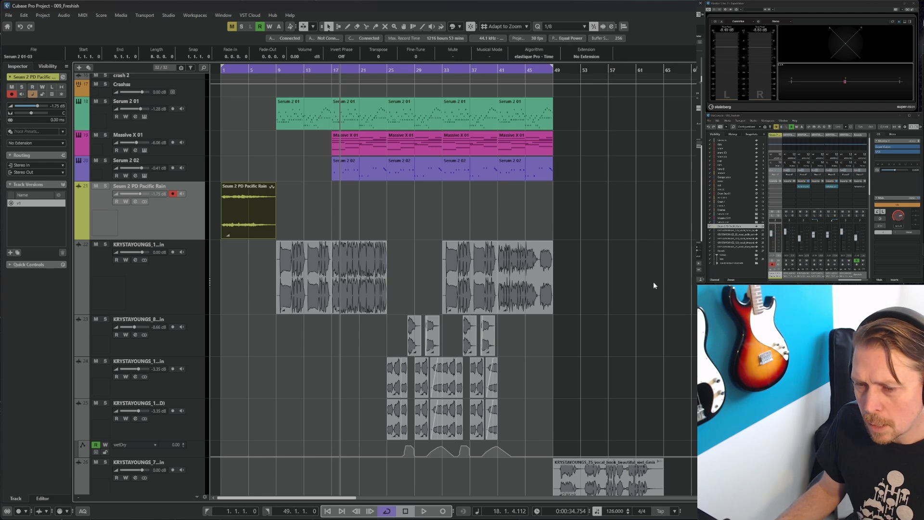
pyautogui.scroll(-3, 654, 284)
pyautogui.click(573, 403)
pyautogui.click(623, 262)
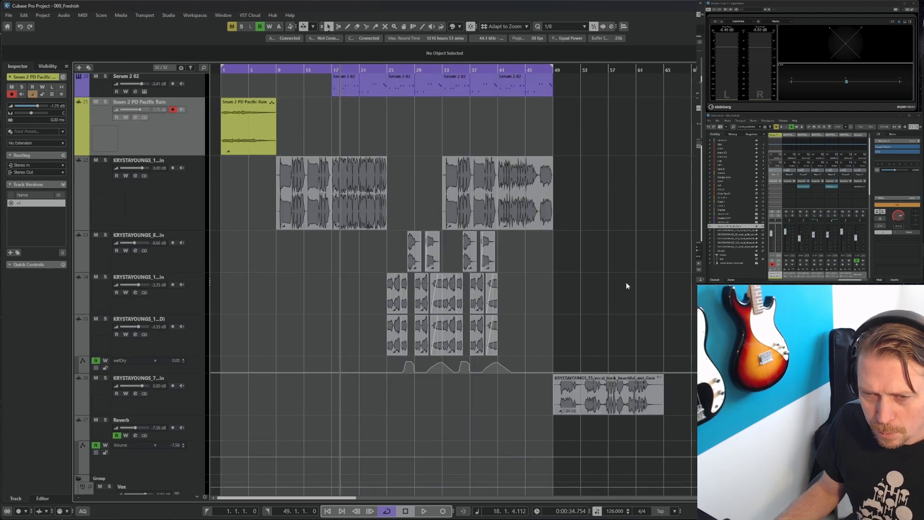
pyautogui.scroll(12, 625, 281)
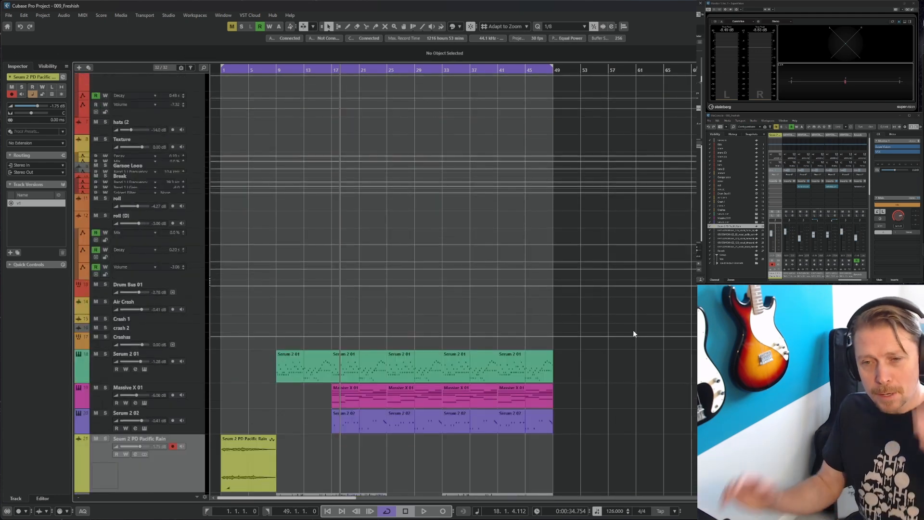